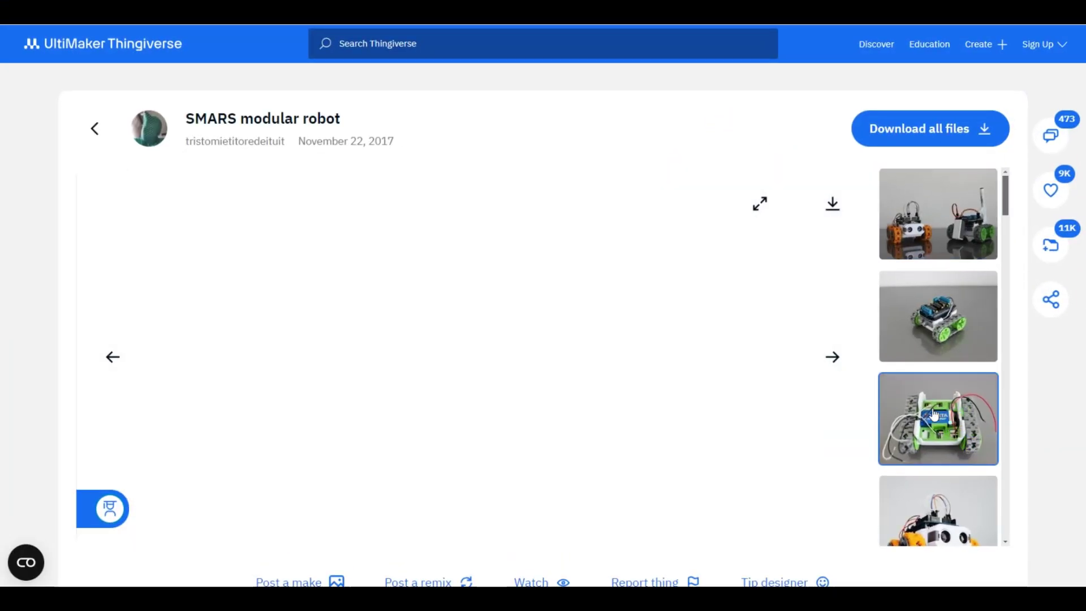
Scroll down the Thingiverse SMARS modular robot page to review the project
scroll(755, 154, "down", 6)
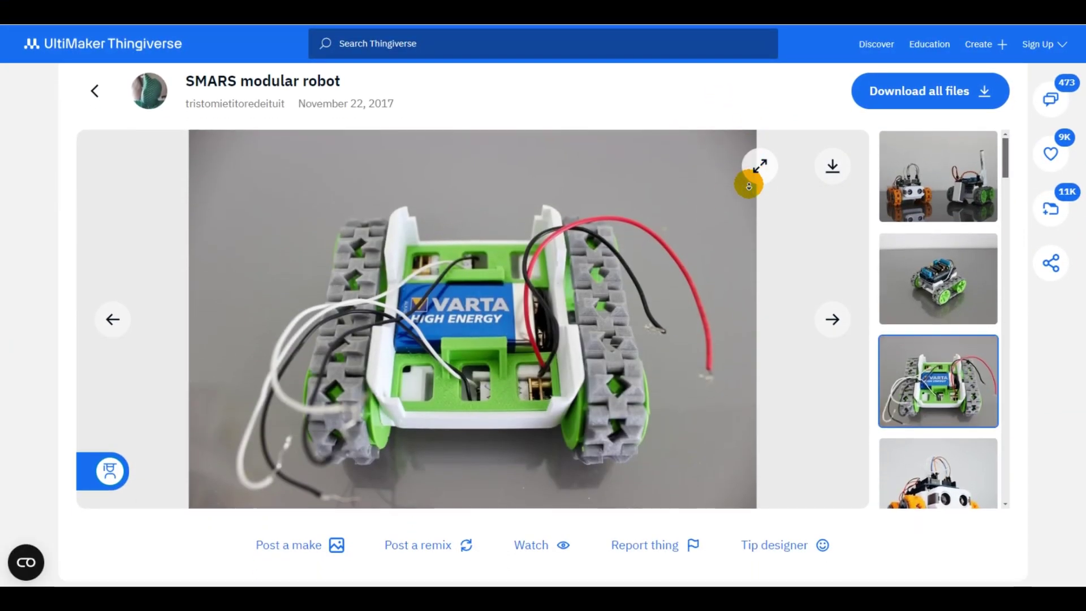
scroll(747, 198, "down", 3)
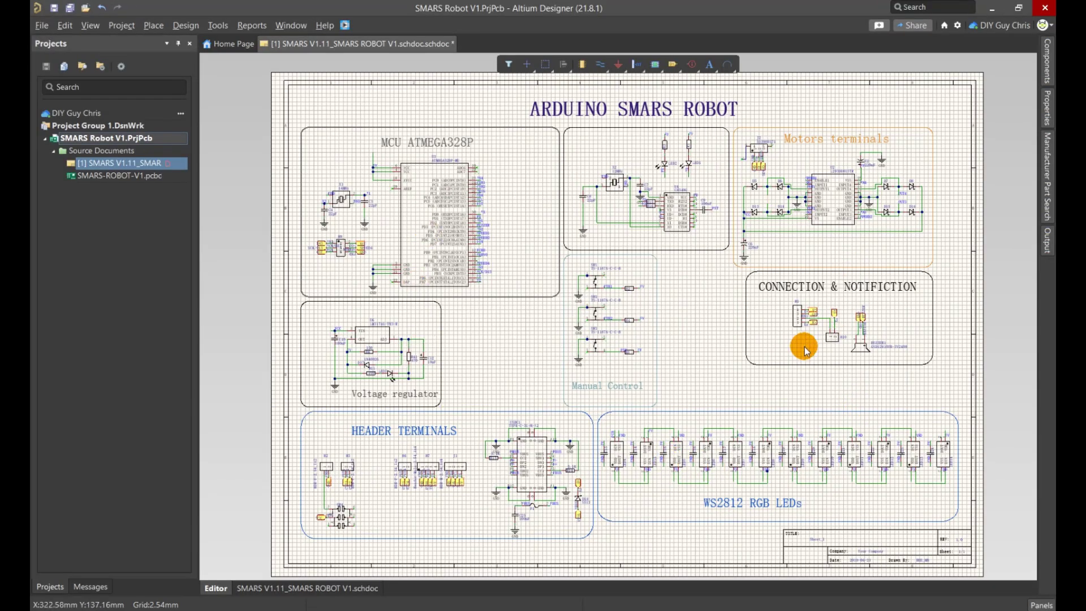
scroll(414, 140, "up", 5, "ctrl")
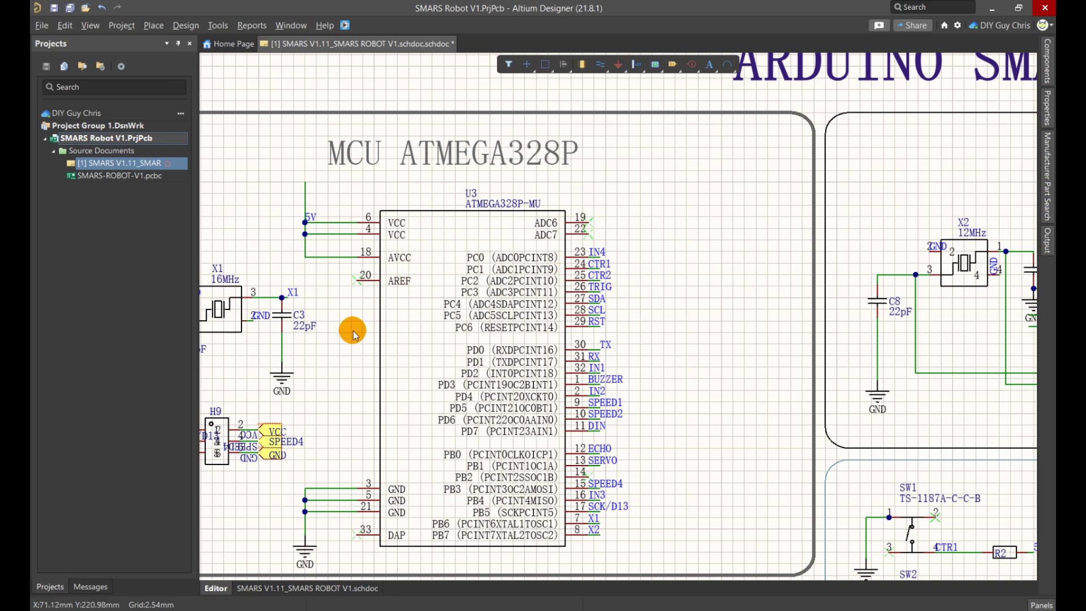
scroll(338, 280, "down", 5, "ctrl")
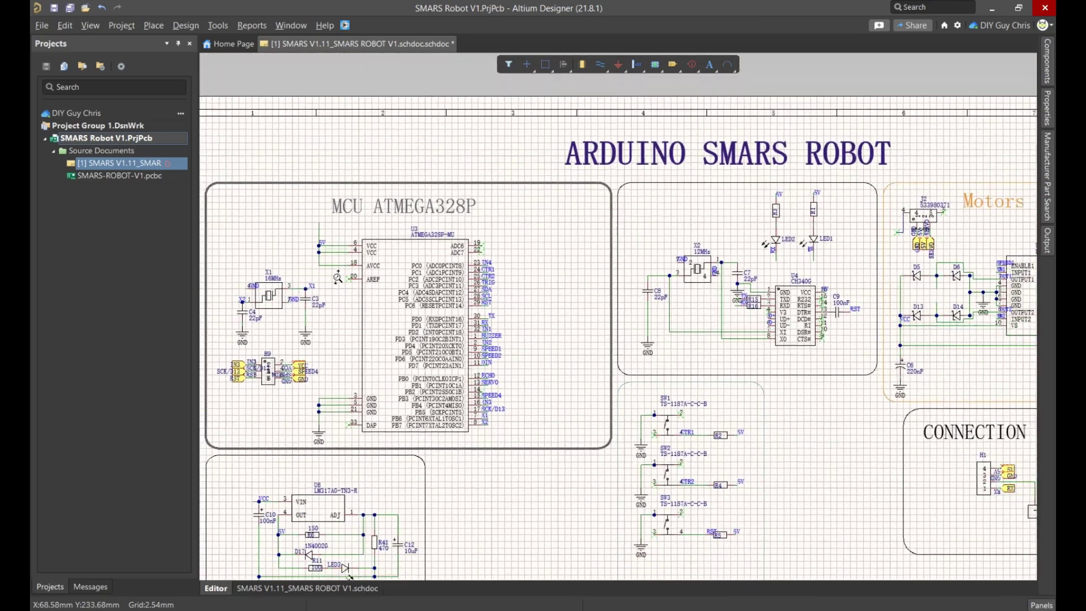
scroll(942, 263, "up", 6, "ctrl")
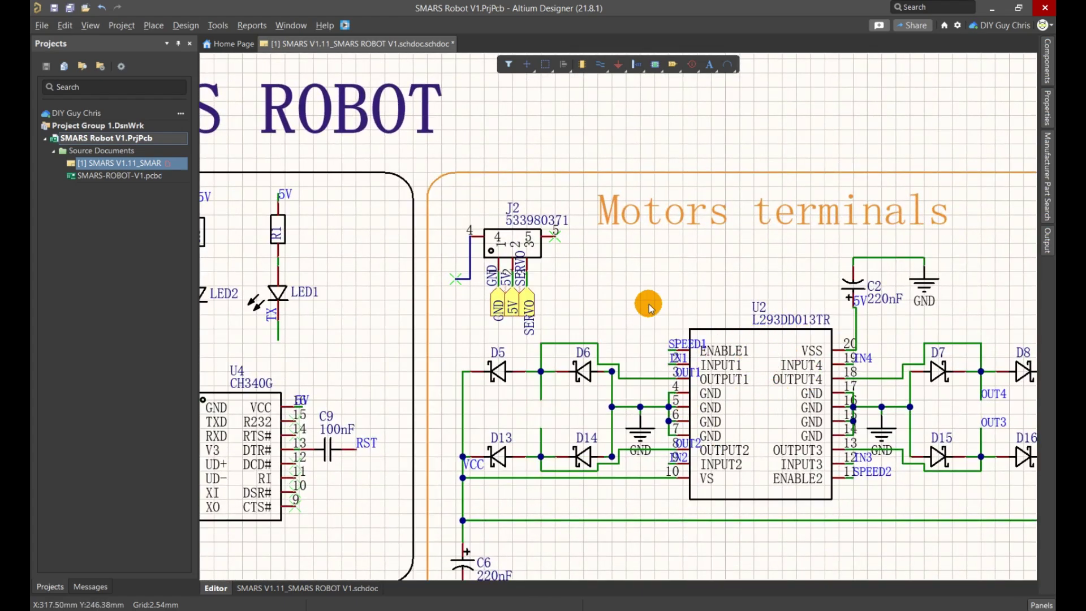
scroll(823, 211, "down", 5, "ctrl")
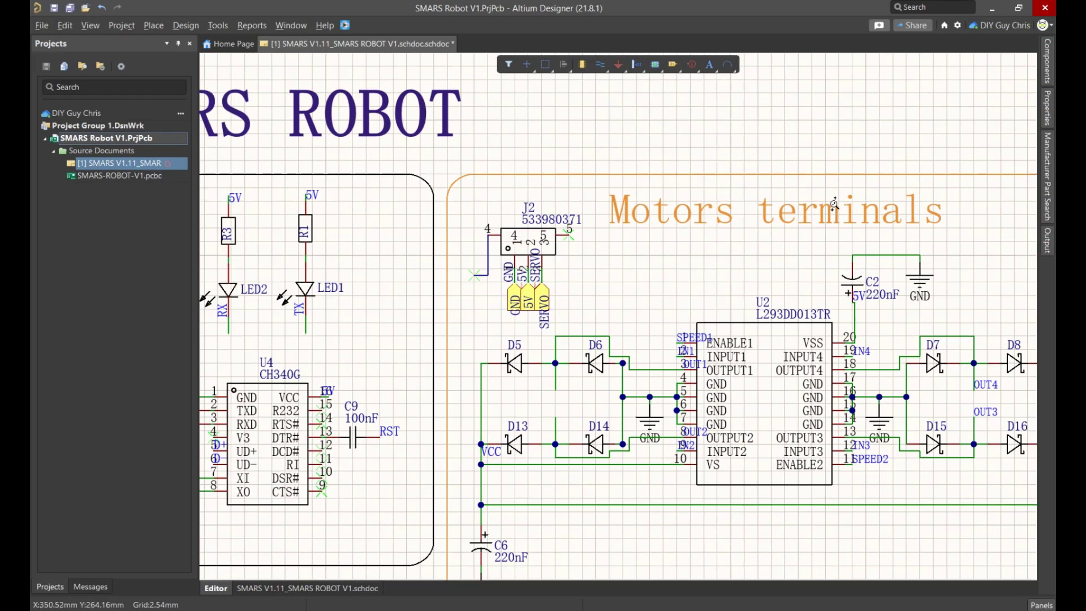
scroll(473, 351, "up", 2, "ctrl")
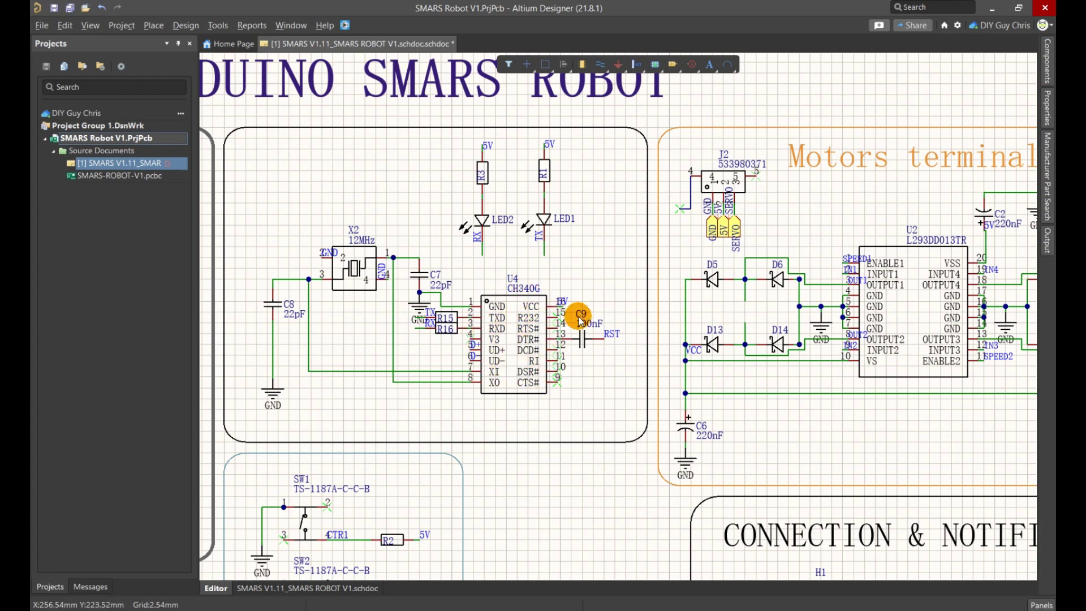
scroll(623, 242, "down", 6, "ctrl")
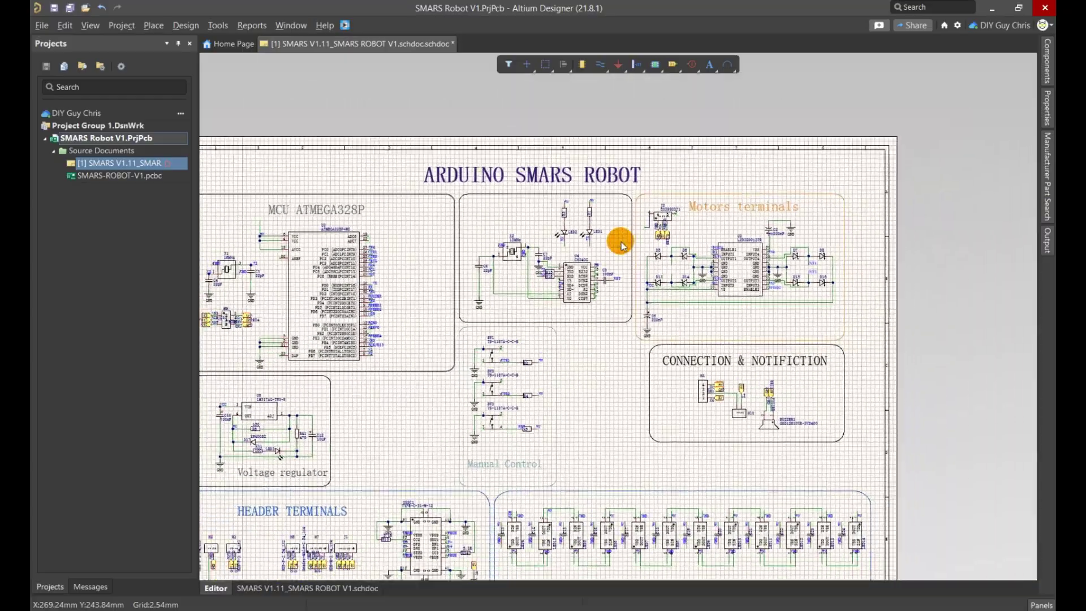
scroll(692, 574, "up", 3, "ctrl")
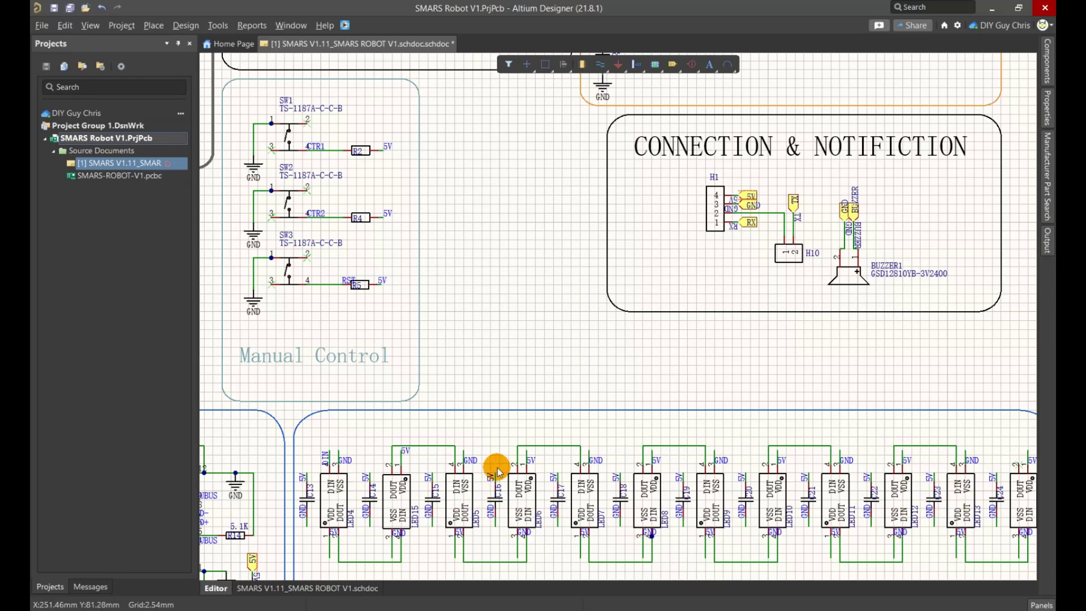
scroll(781, 360, "down", 2, "ctrl")
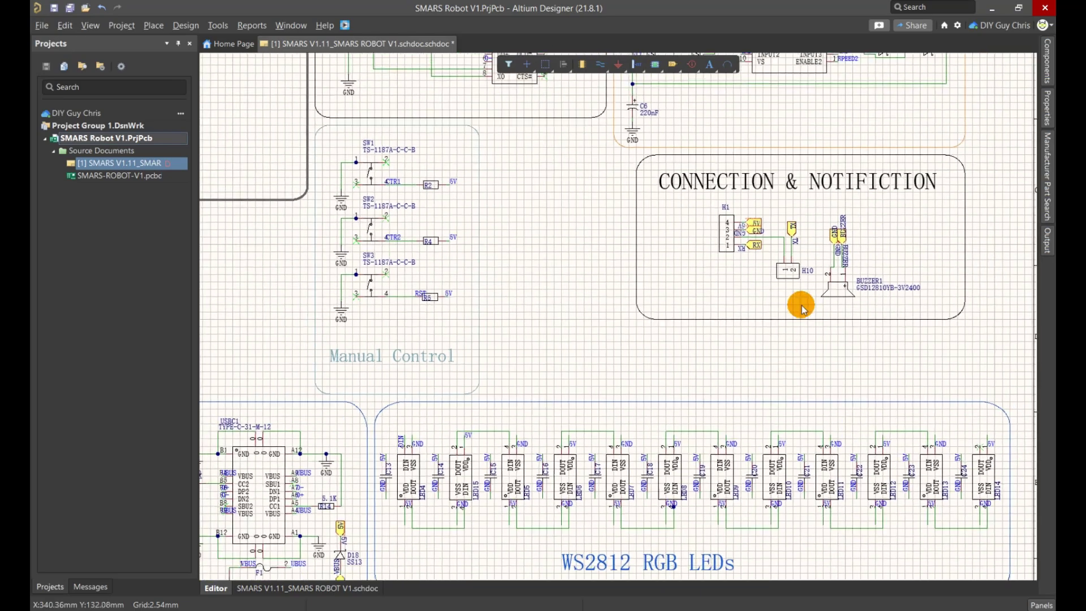
scroll(840, 244, "up", 1, "ctrl")
scroll(838, 242, "up", 4, "ctrl")
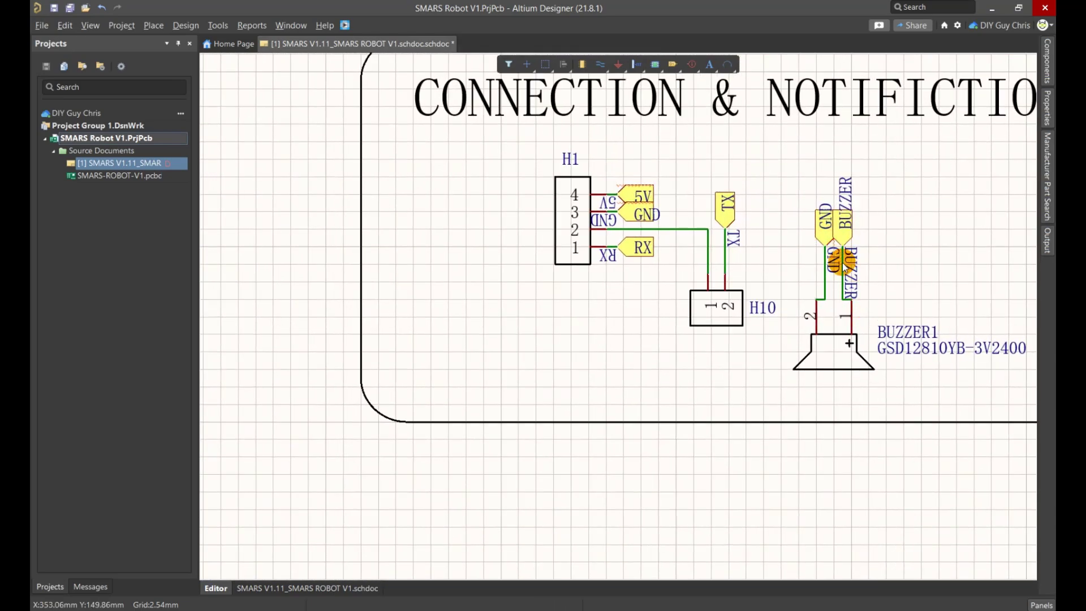
scroll(931, 237, "down", 7, "ctrl")
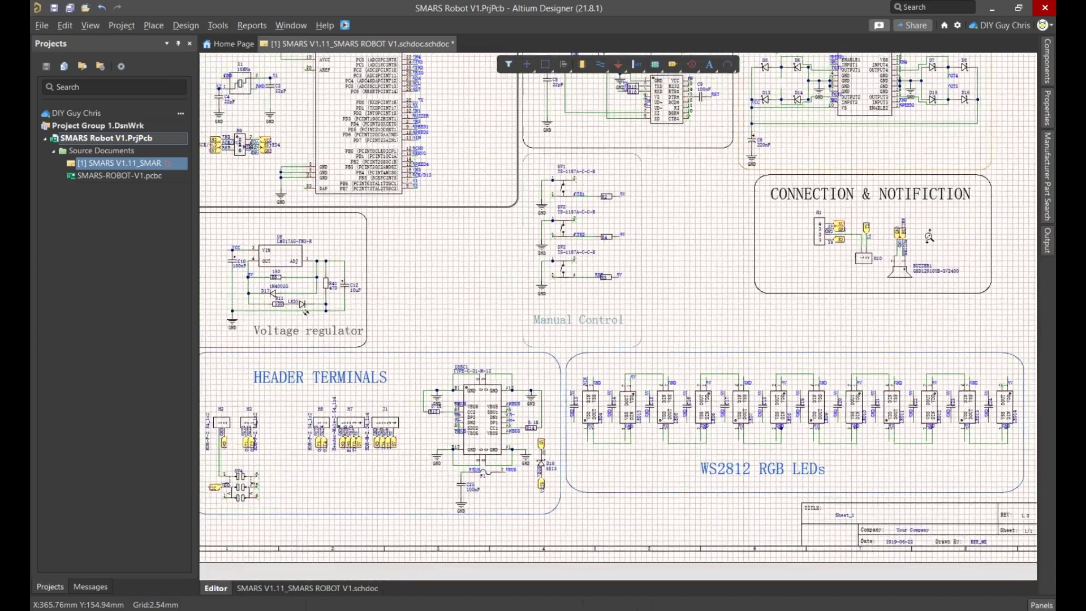
scroll(433, 447, "up", 7, "ctrl")
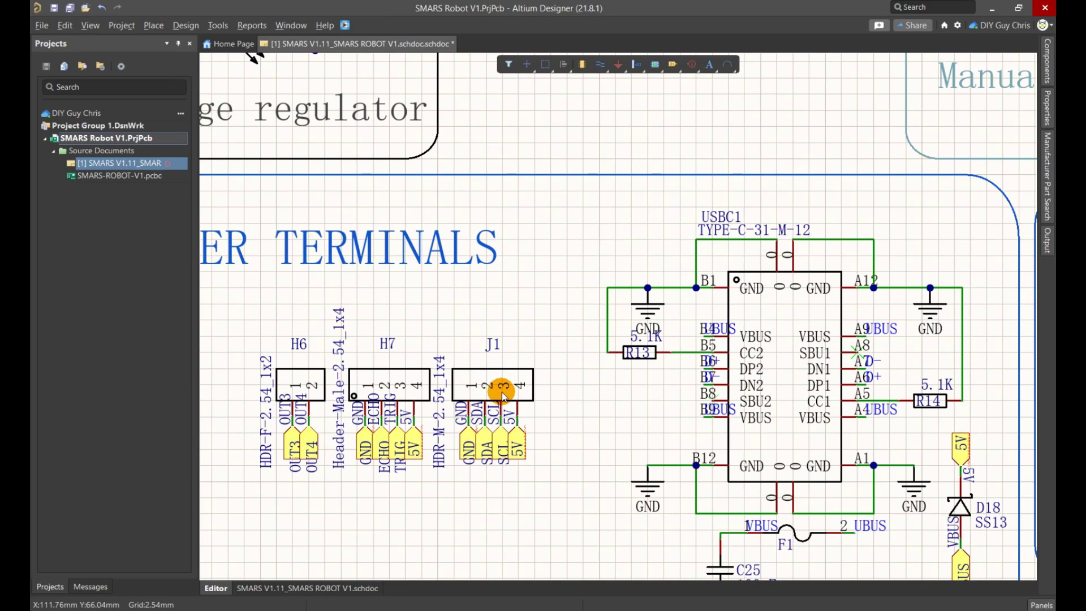
scroll(500, 402, "down", 3, "ctrl")
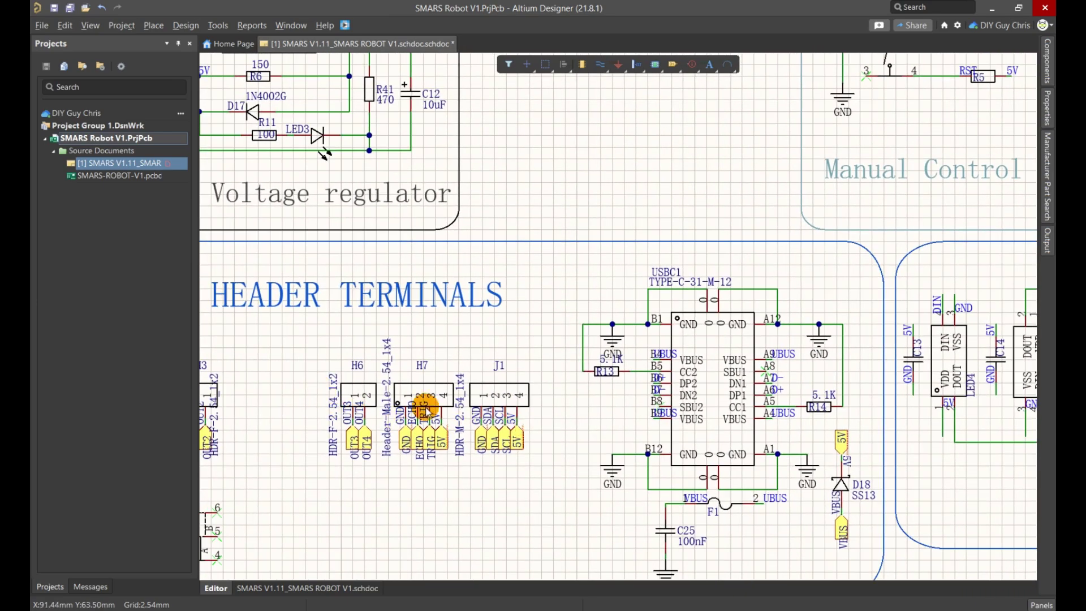
scroll(442, 413, "down", 3, "ctrl")
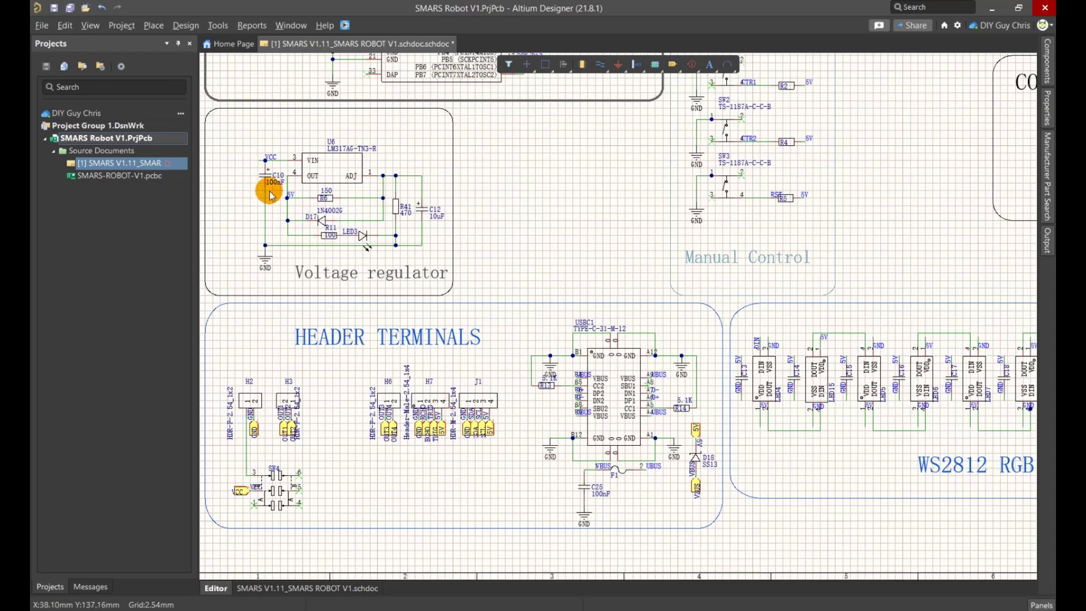
scroll(281, 175, "up", 1, "ctrl")
scroll(281, 176, "up", 3, "ctrl")
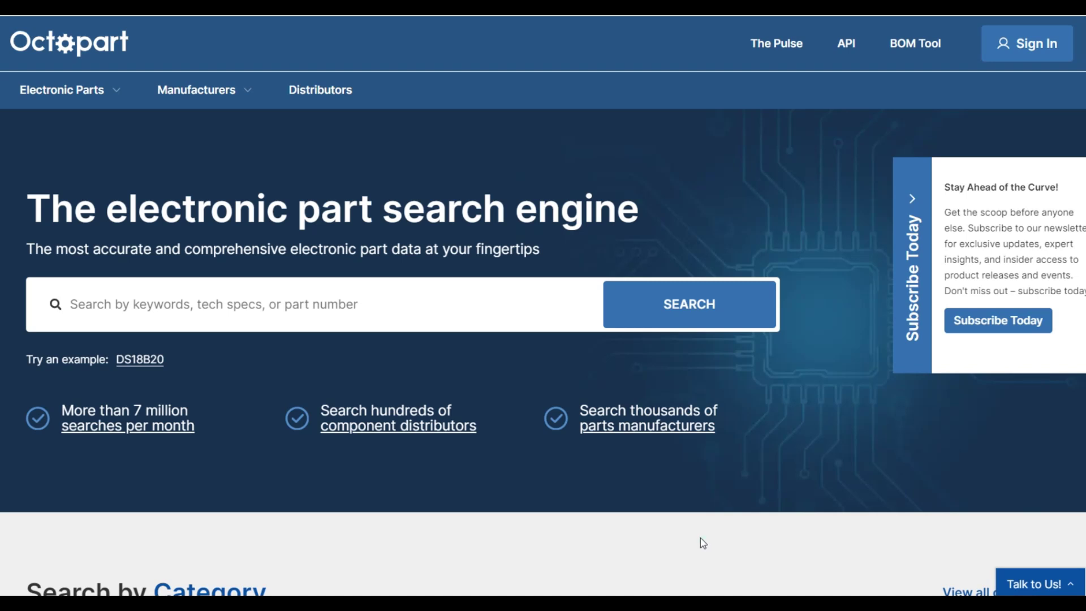
Search Octopart for the ATmega328p microcontroller
left_click(244, 302)
type("ATme")
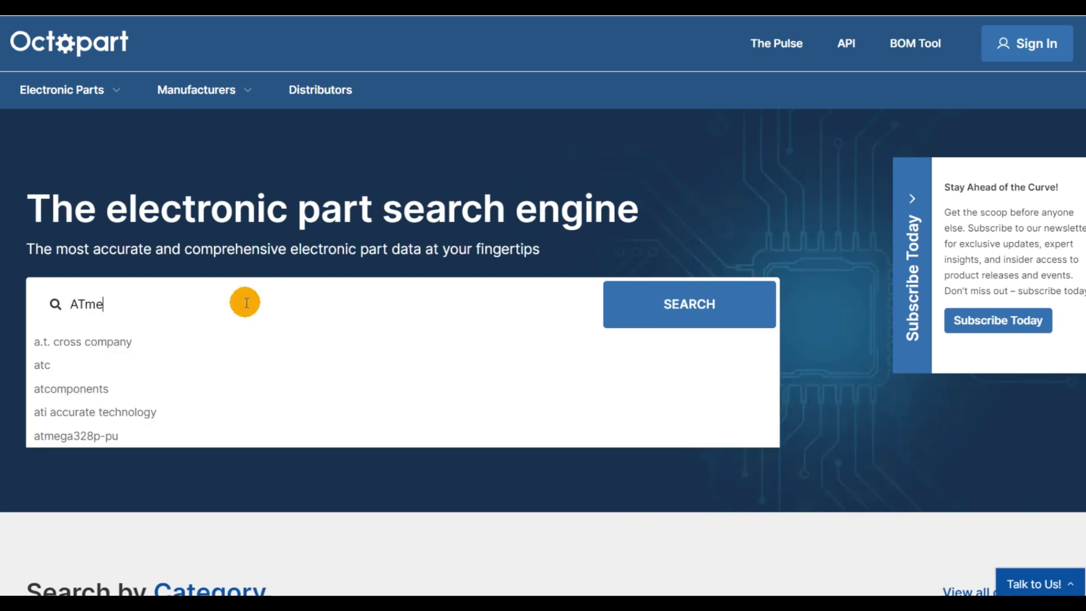
type("ga328p")
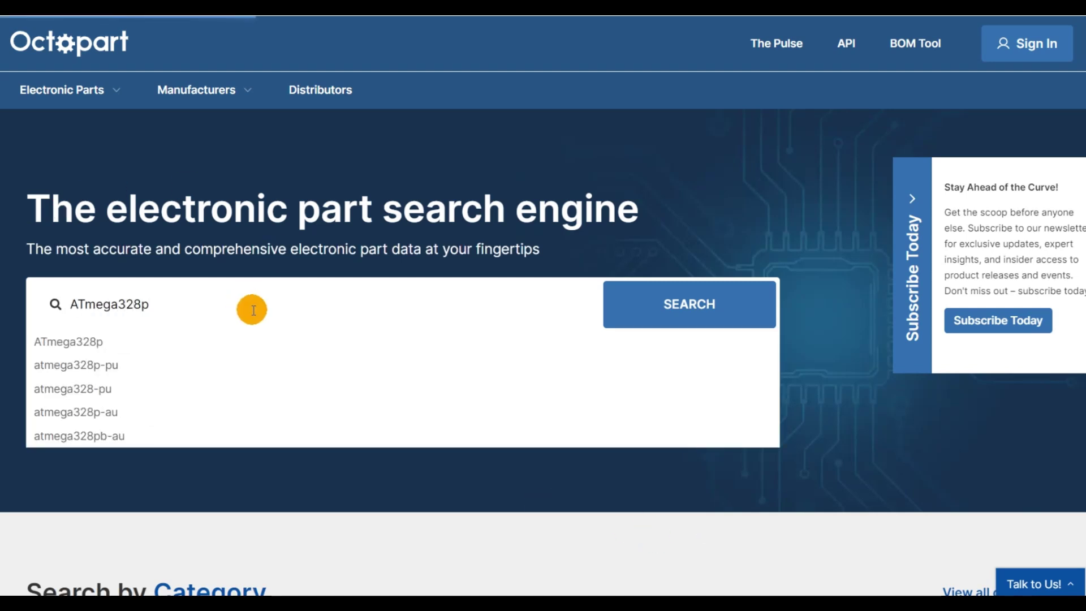
key("Return")
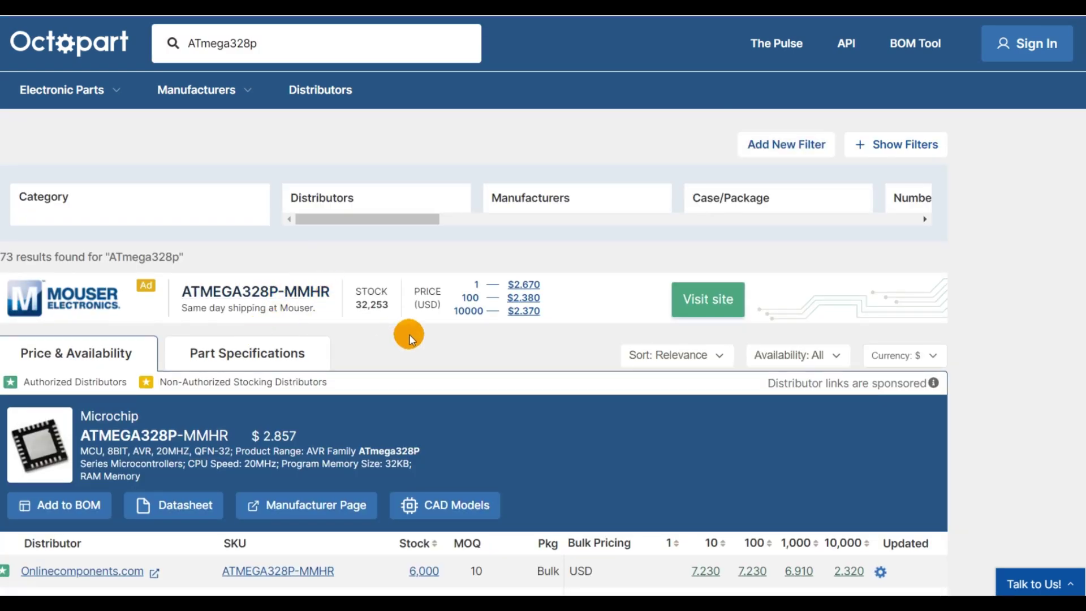
Open the ATMEGA328P-MN CAD models and download its footprint files
scroll(408, 335, "down", 7)
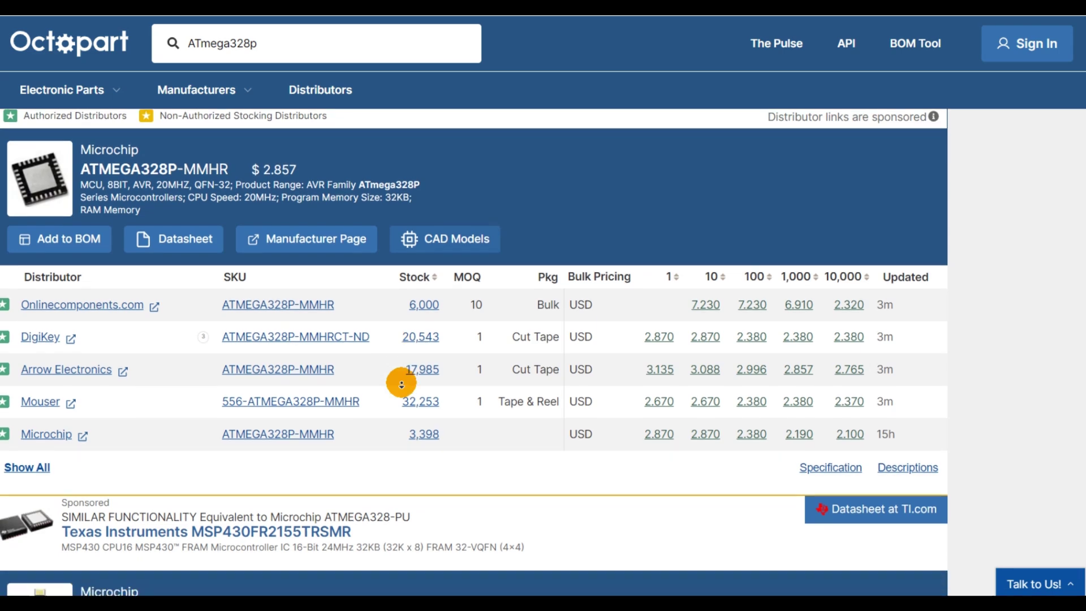
scroll(401, 383, "down", 15)
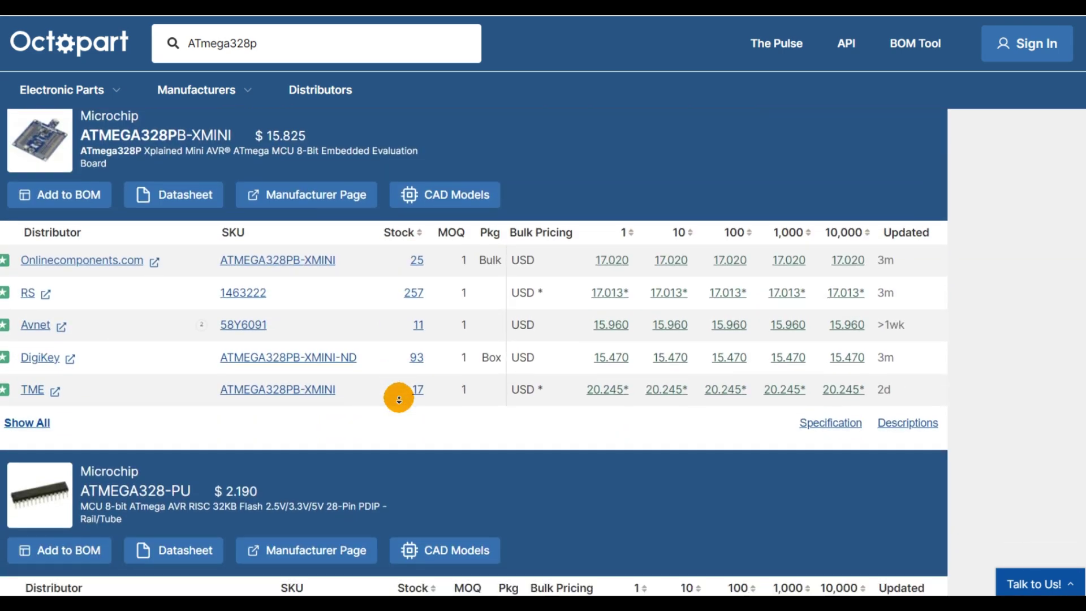
scroll(399, 399, "down", 9)
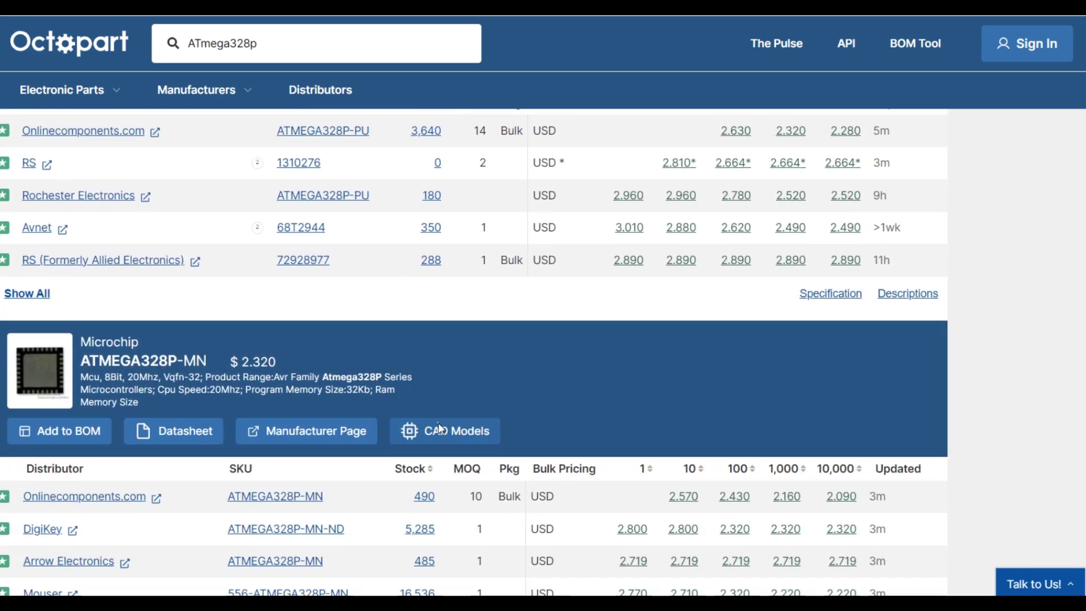
left_click(438, 428)
left_click(507, 255)
scroll(402, 347, "down", 5)
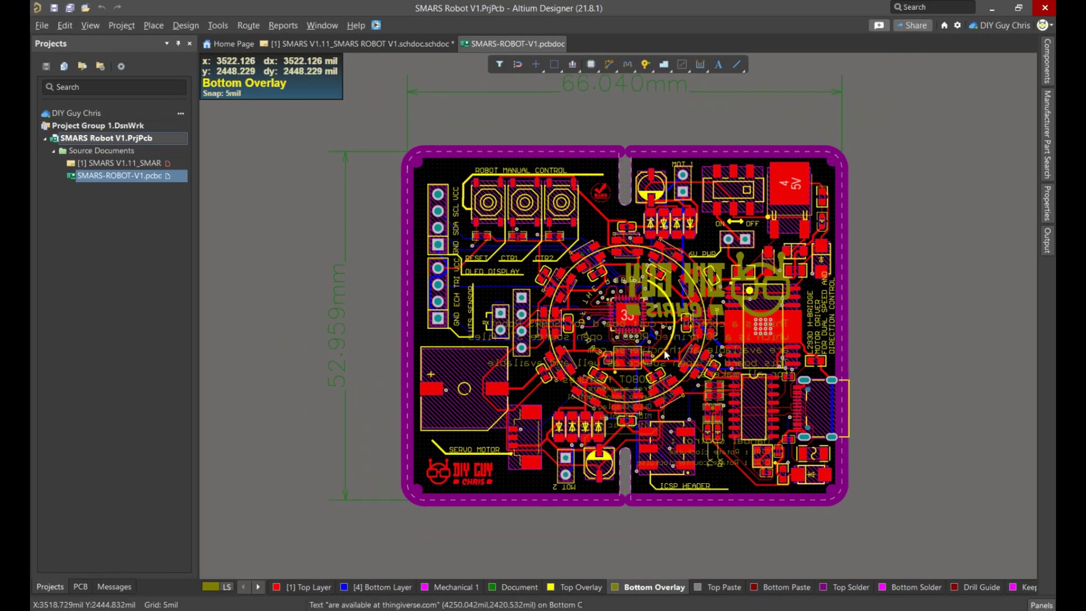
Pan and zoom around the SMARS board layout and select the board outline
right_click_drag(688, 367, 655, 341)
scroll(656, 342, "up", 1, "ctrl")
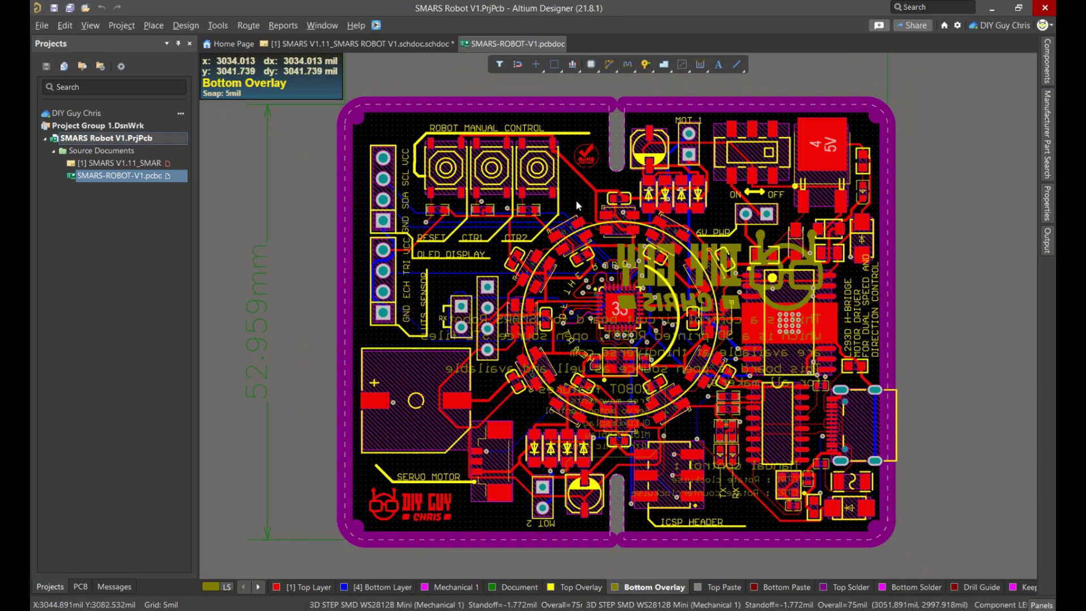
left_click(713, 105)
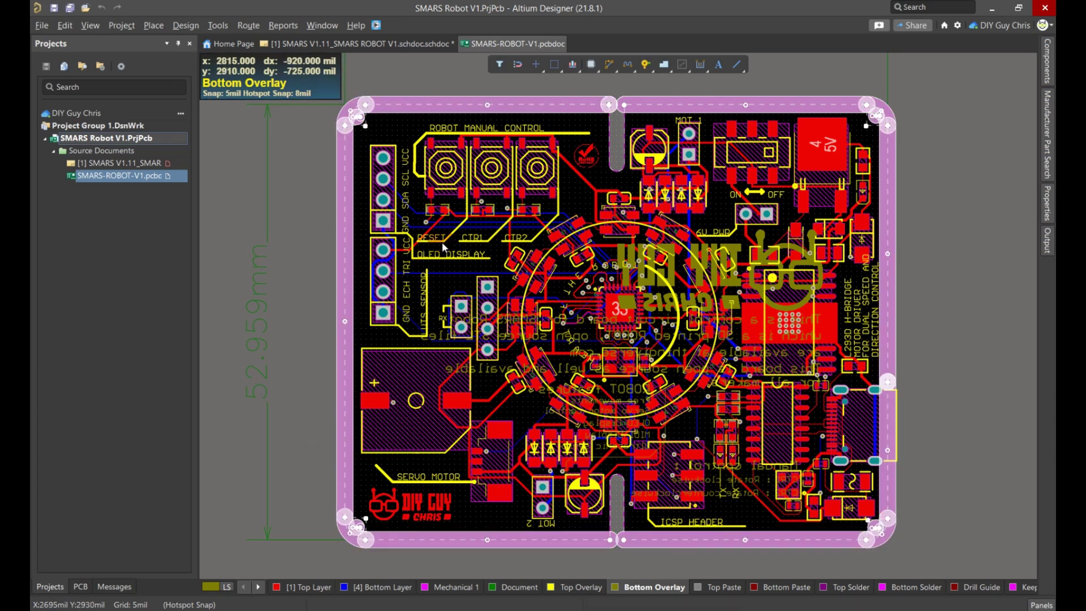
scroll(248, 361, "up", 3, "ctrl")
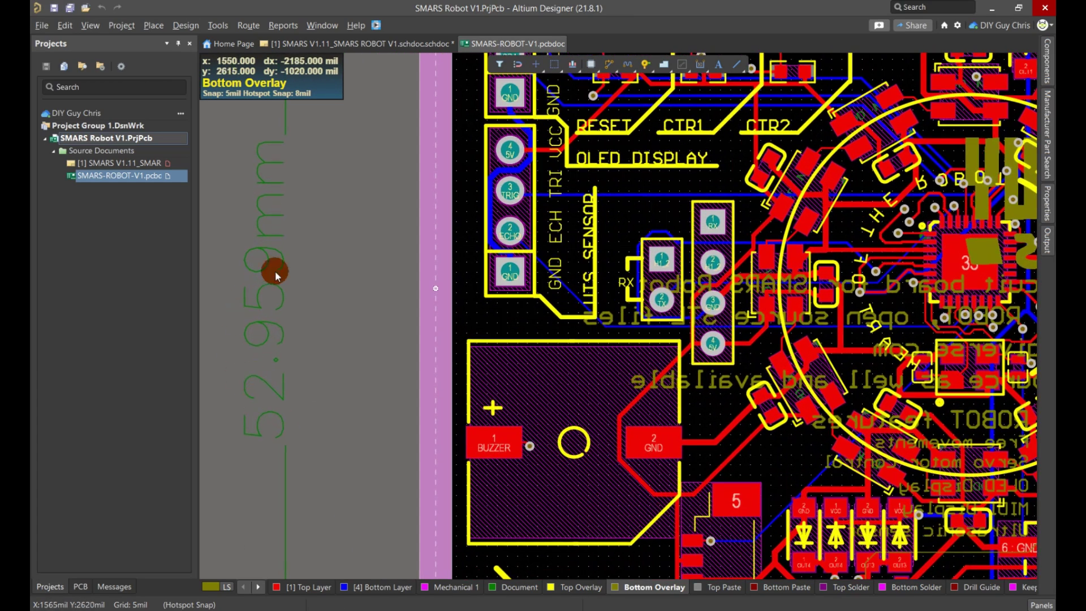
scroll(267, 234, "down", 2, "ctrl")
scroll(285, 280, "down", 2, "ctrl")
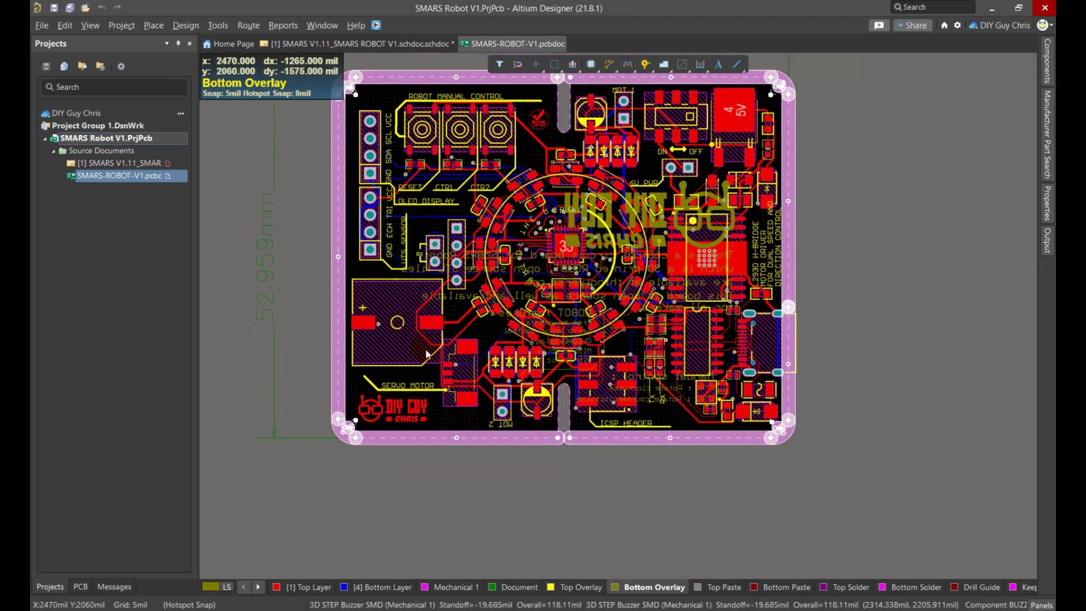
scroll(420, 330, "down", 1, "ctrl")
scroll(495, 71, "up", 1, "ctrl")
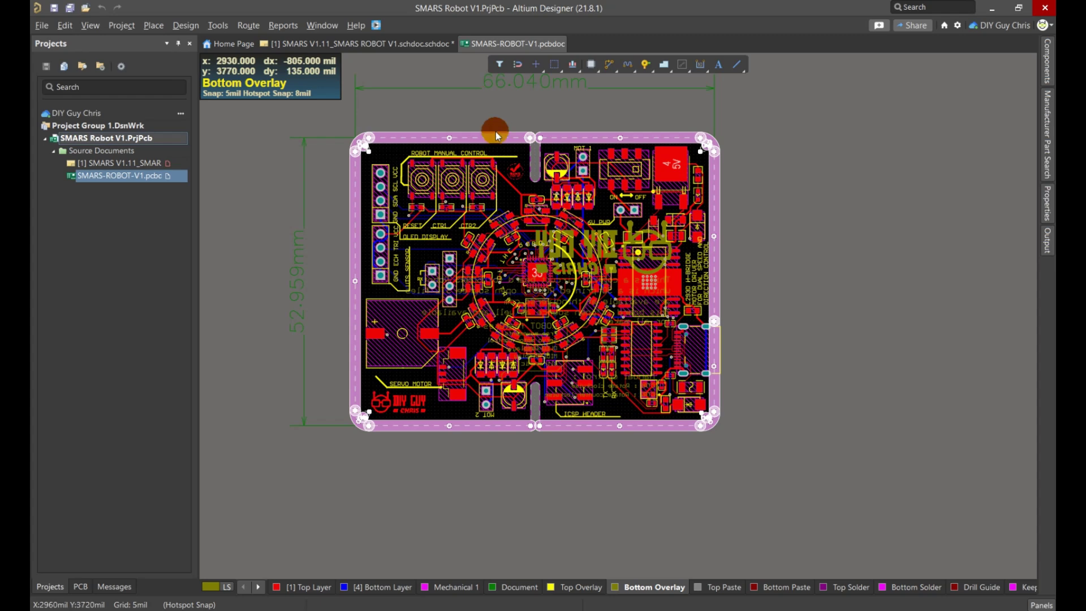
scroll(700, 349, "up", 2, "ctrl")
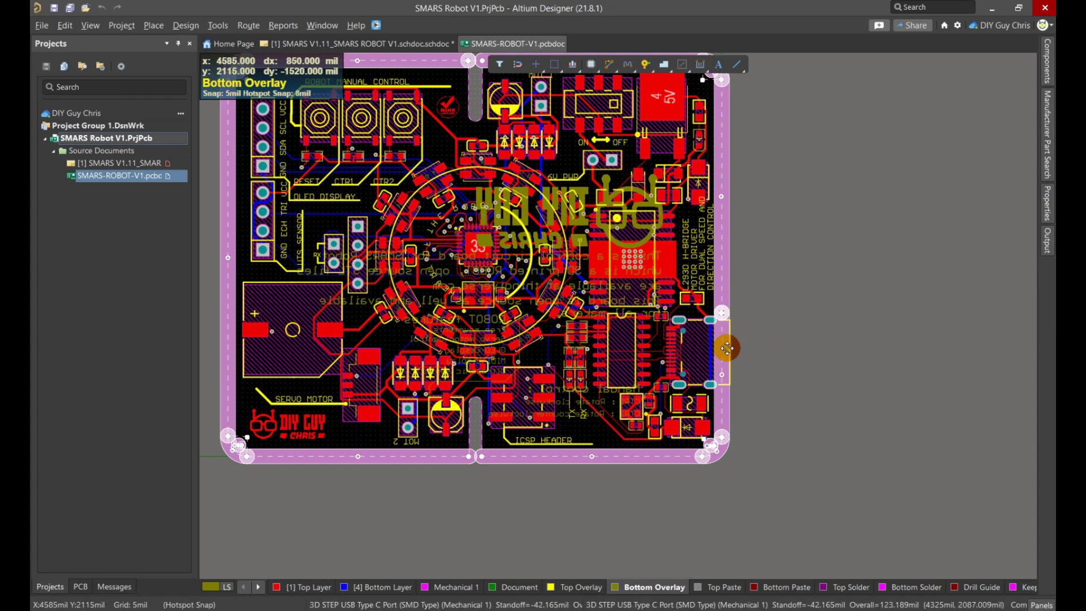
scroll(738, 346, "down", 2, "ctrl")
scroll(500, 170, "up", 1, "ctrl")
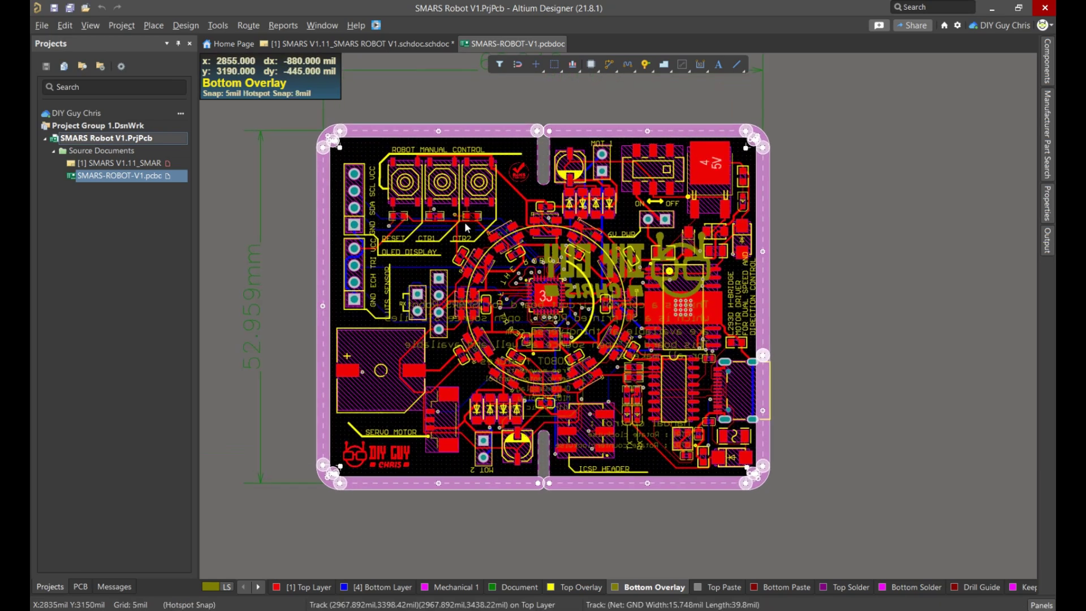
scroll(355, 149, "up", 2, "ctrl")
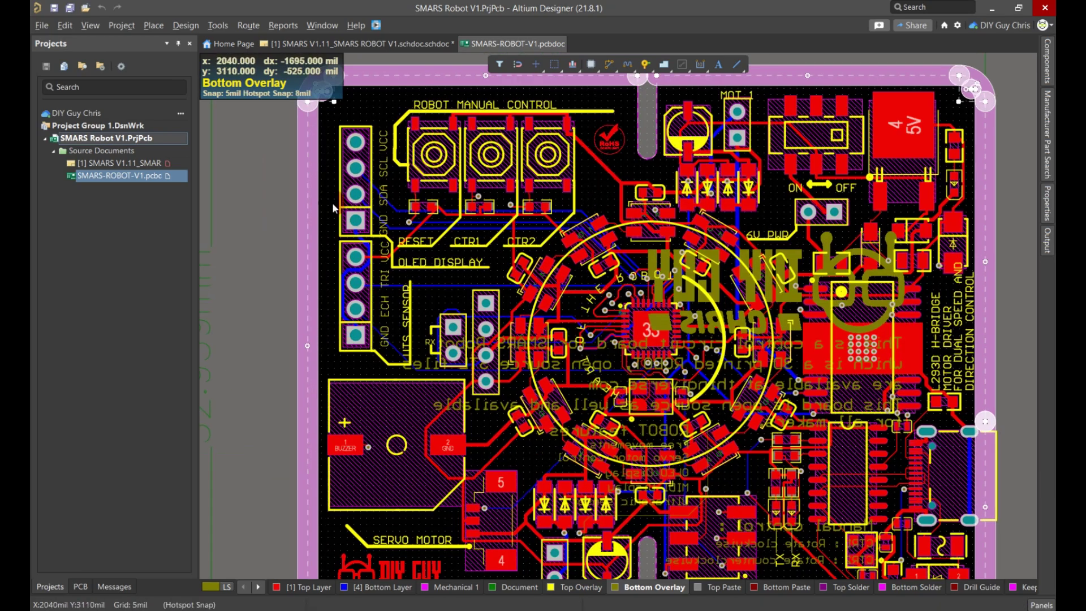
scroll(362, 186, "down", 1, "ctrl")
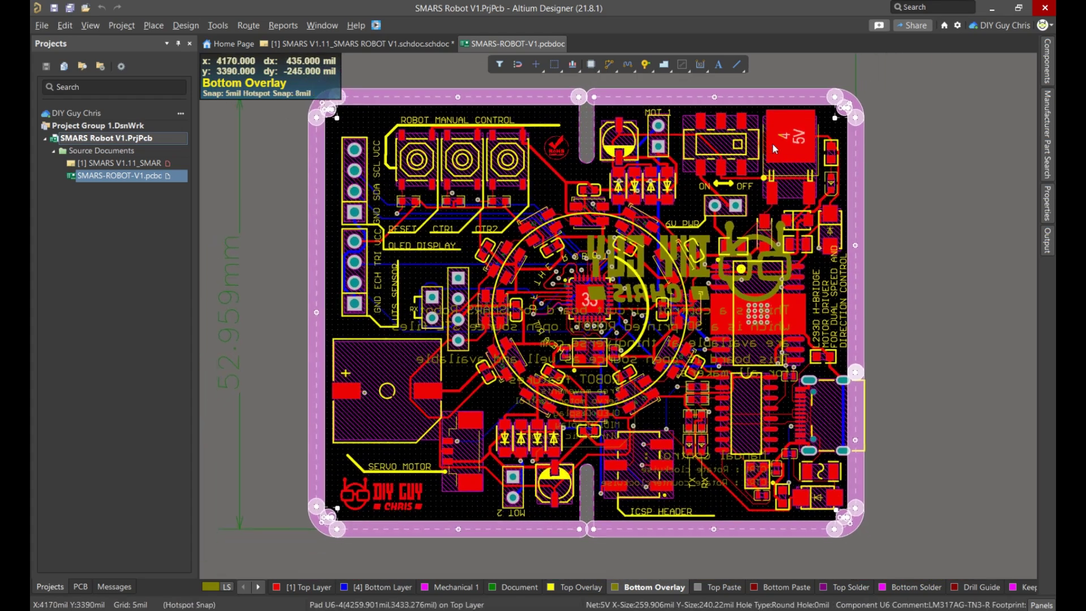
scroll(771, 311, "up", 2, "ctrl")
Inspect the L293D H-bridge chip U2 and its copper region, then clear the selection
left_click(766, 314)
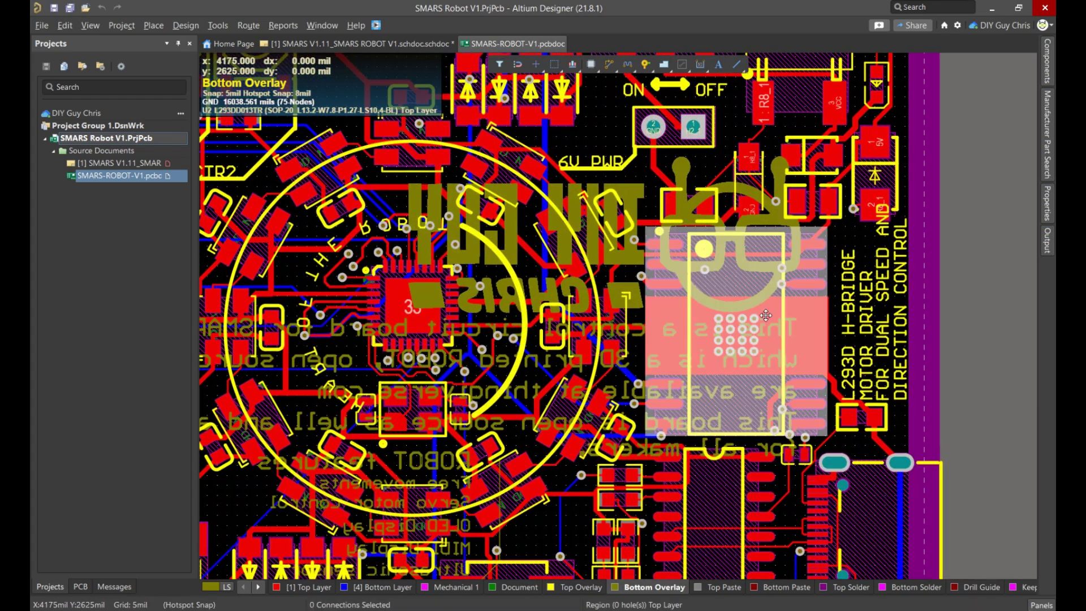
left_click(766, 315)
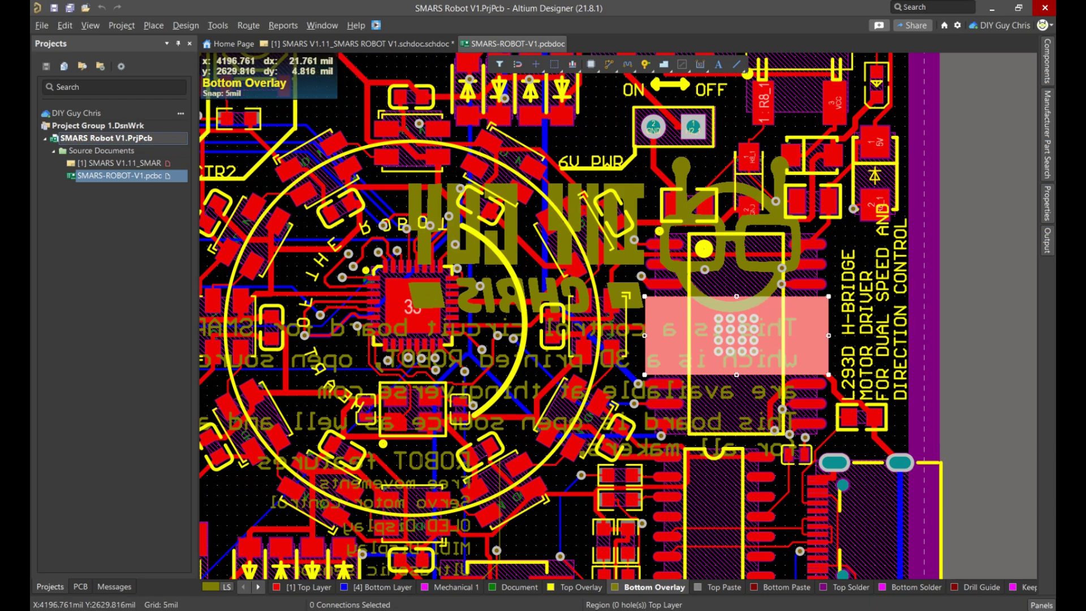
scroll(773, 315, "down", 1, "ctrl")
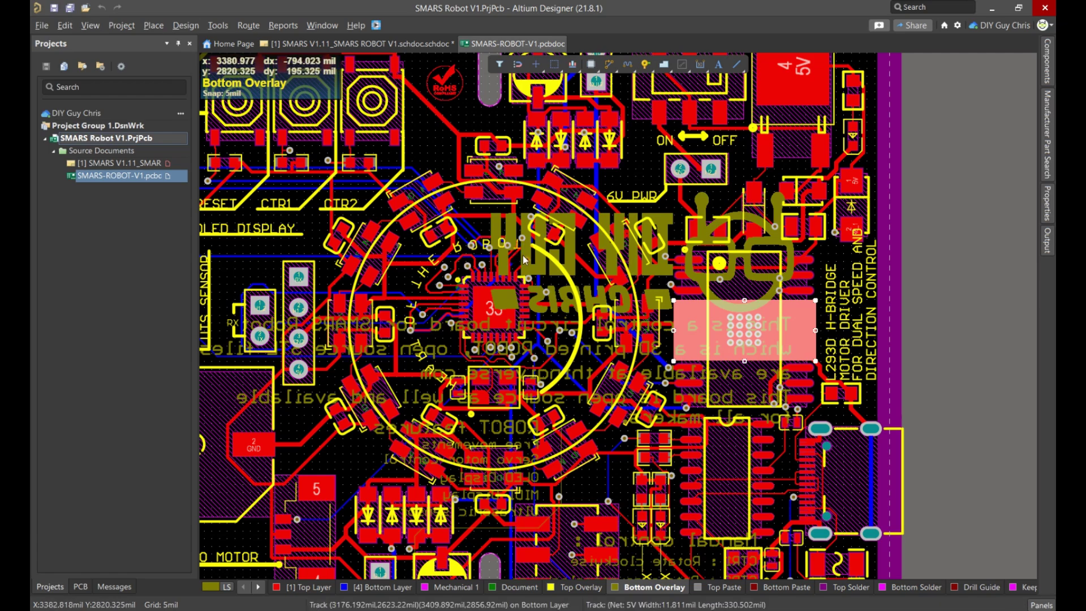
scroll(523, 256, "down", 1, "ctrl")
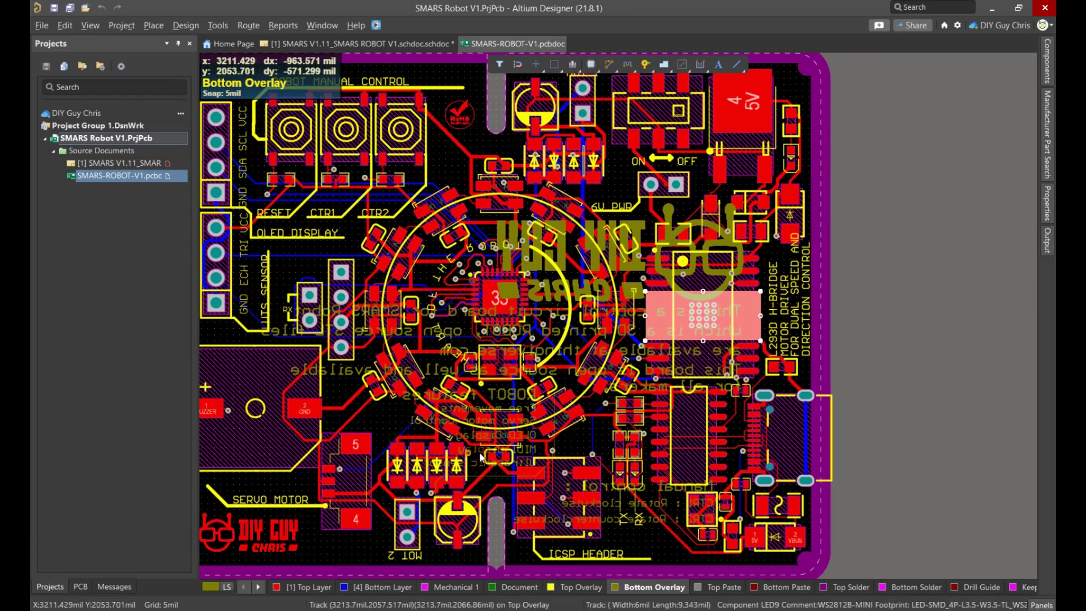
scroll(507, 410, "down", 2, "ctrl")
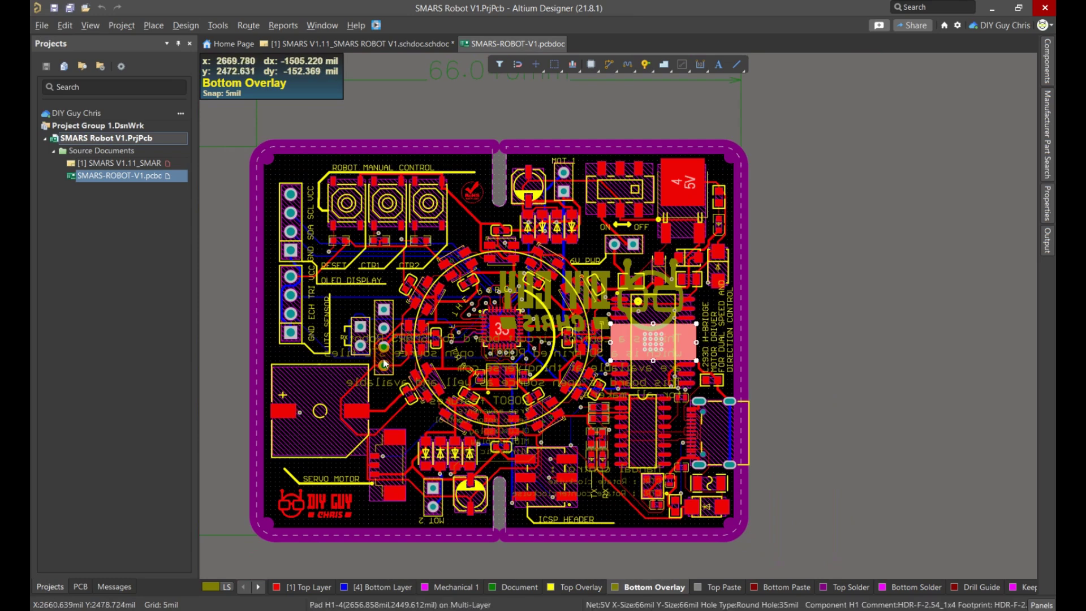
scroll(384, 345, "up", 2, "ctrl")
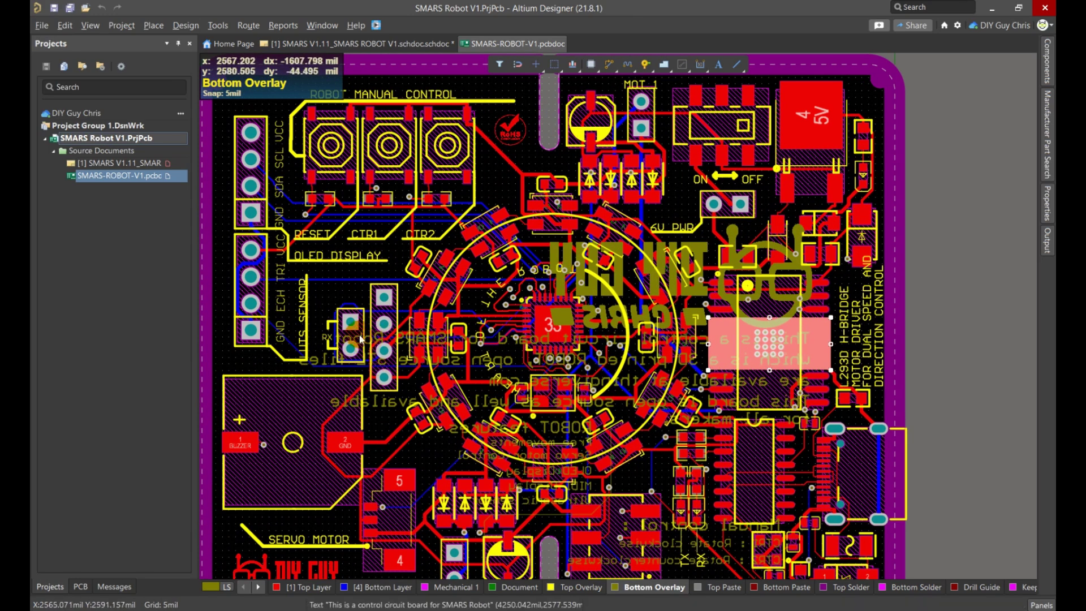
scroll(352, 341, "up", 3, "ctrl")
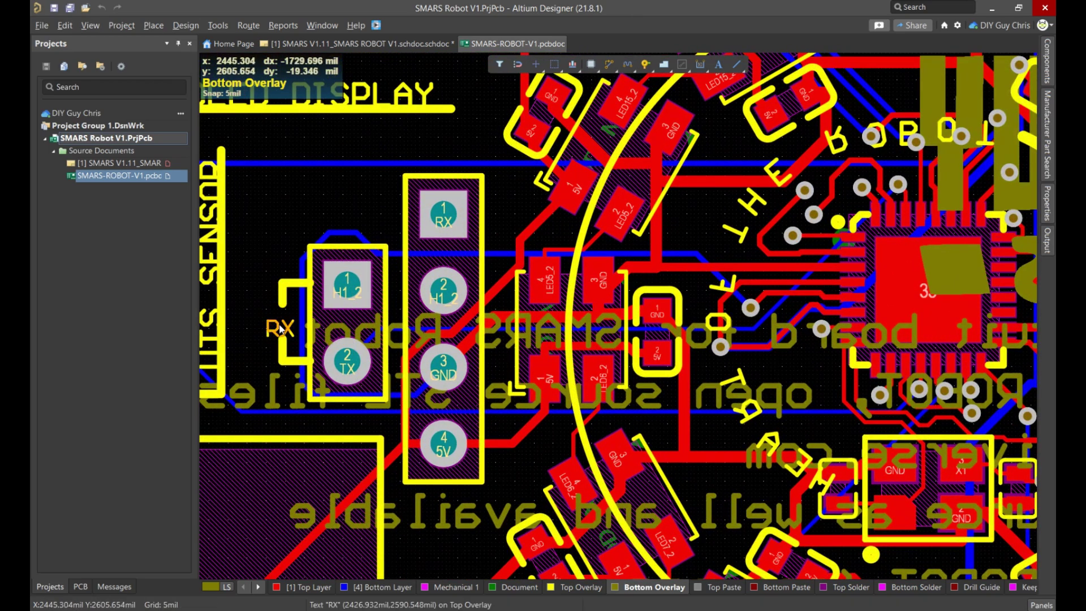
scroll(329, 302, "down", 1, "ctrl")
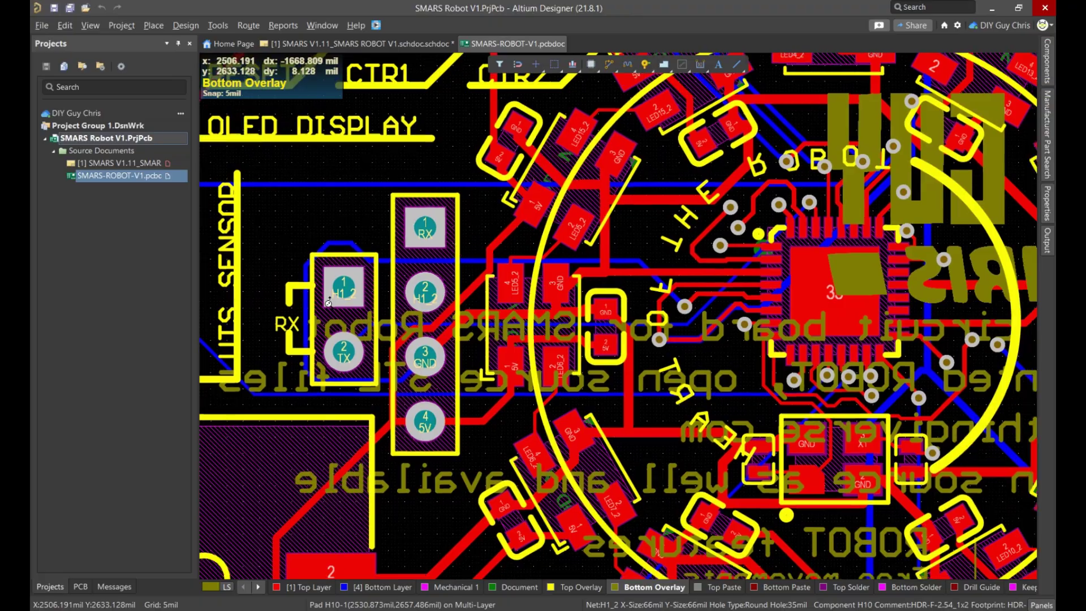
scroll(562, 296, "down", 4, "ctrl")
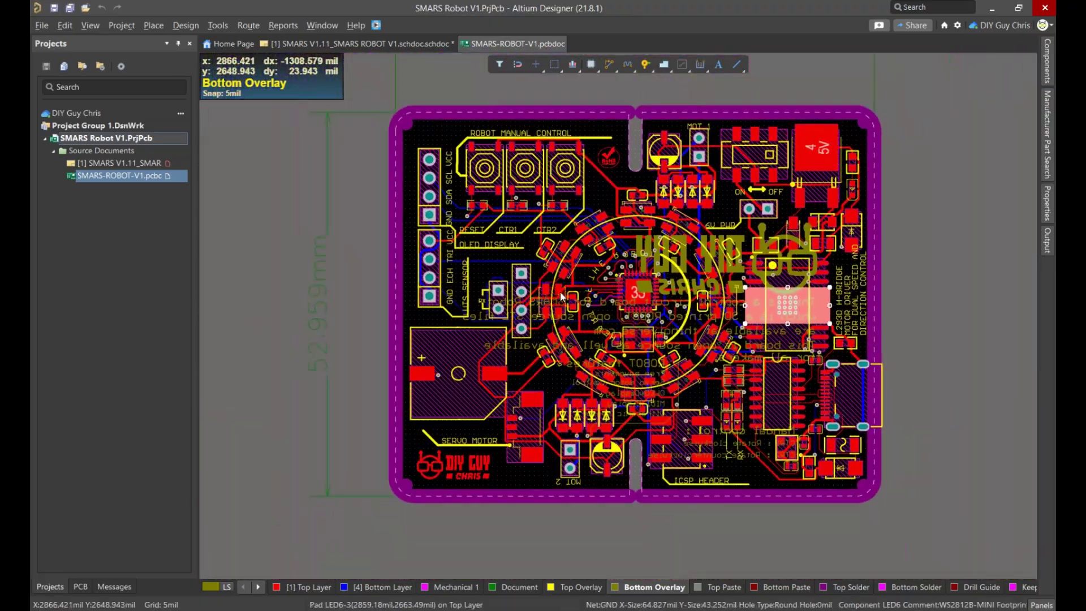
left_click(944, 237)
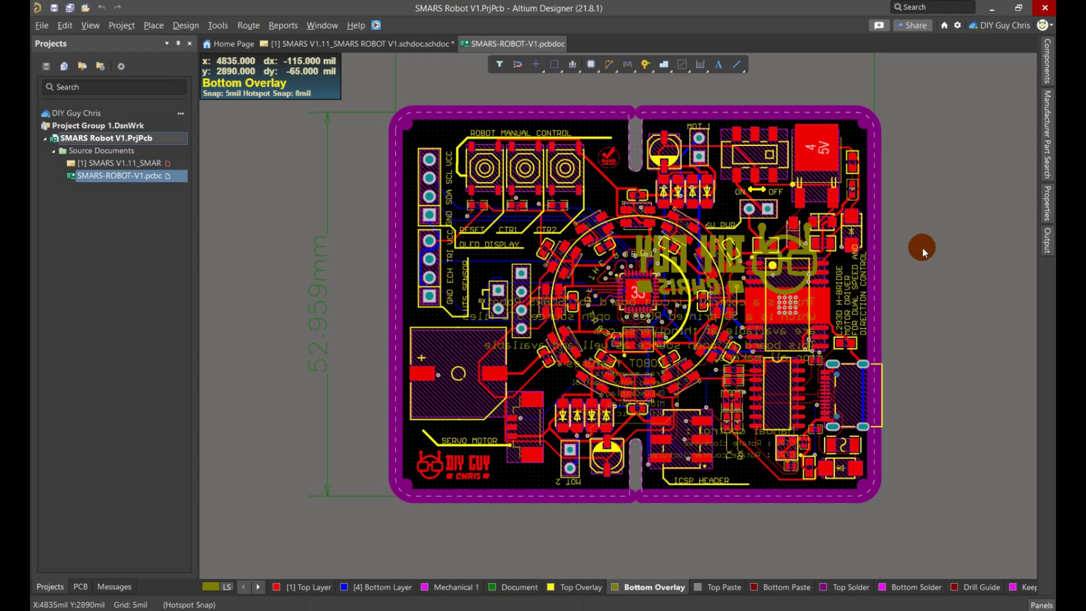
Switch the SMARS board to 3D Layout Mode
left_click(91, 25)
left_click(113, 73)
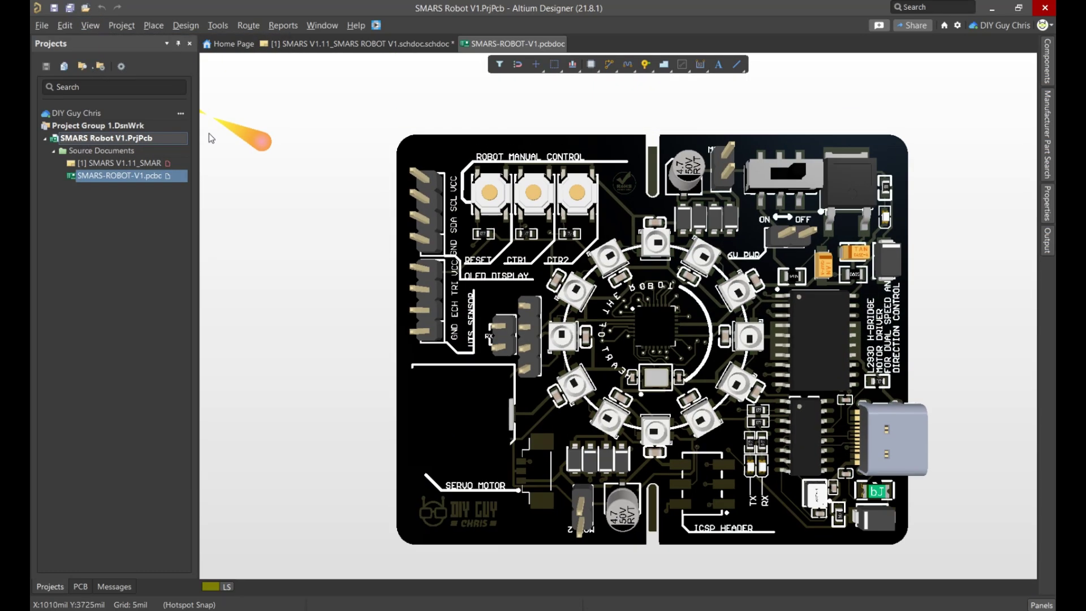
left_click(647, 319)
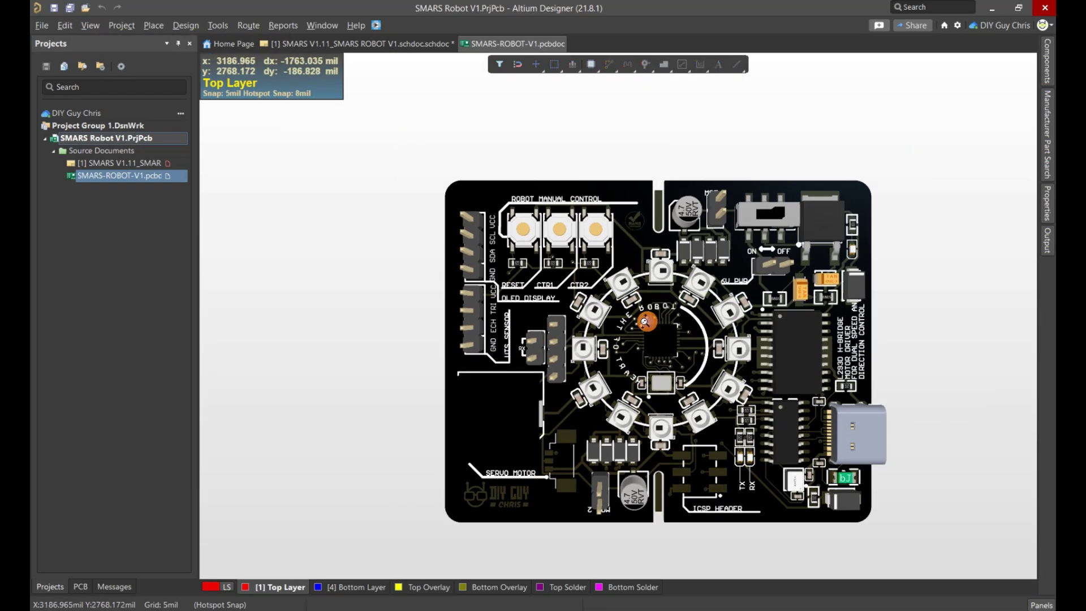
Tilt the 3D board into perspective, then flip it with V, B to show the underside
right_click_drag(645, 316, 725, 390, "shift")
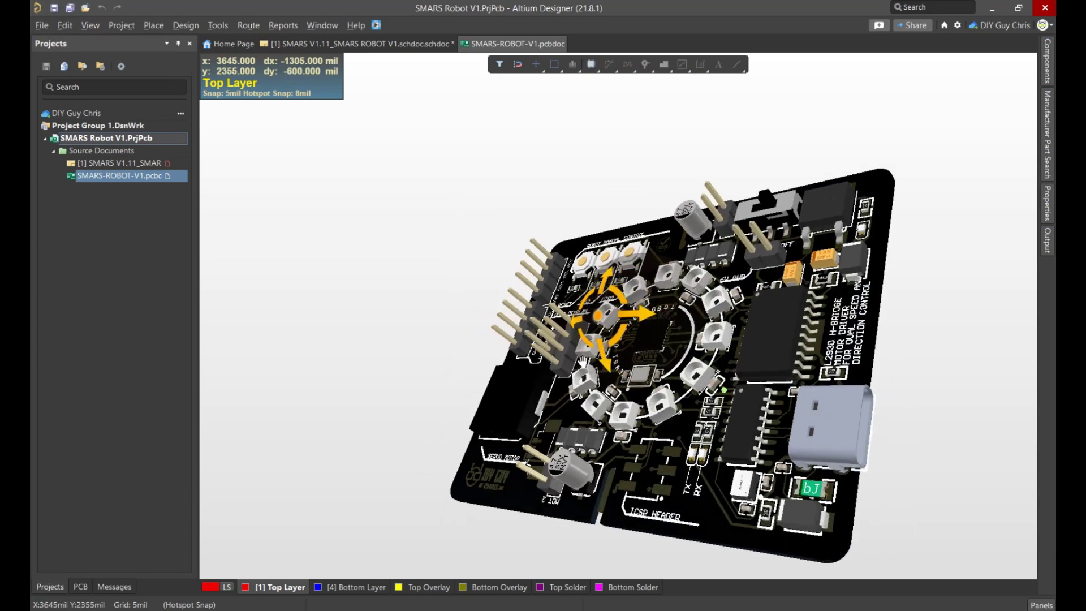
key("v")
key("b")
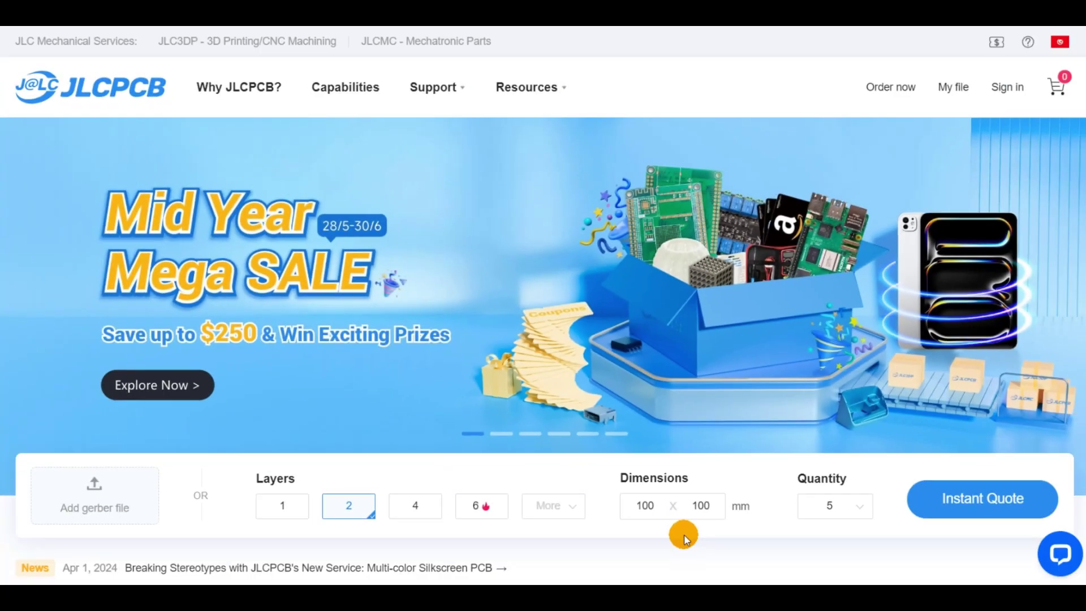
Start an instant quote and upload the board's Gerber archive
left_click(937, 498)
left_click(393, 214)
double_click(188, 164)
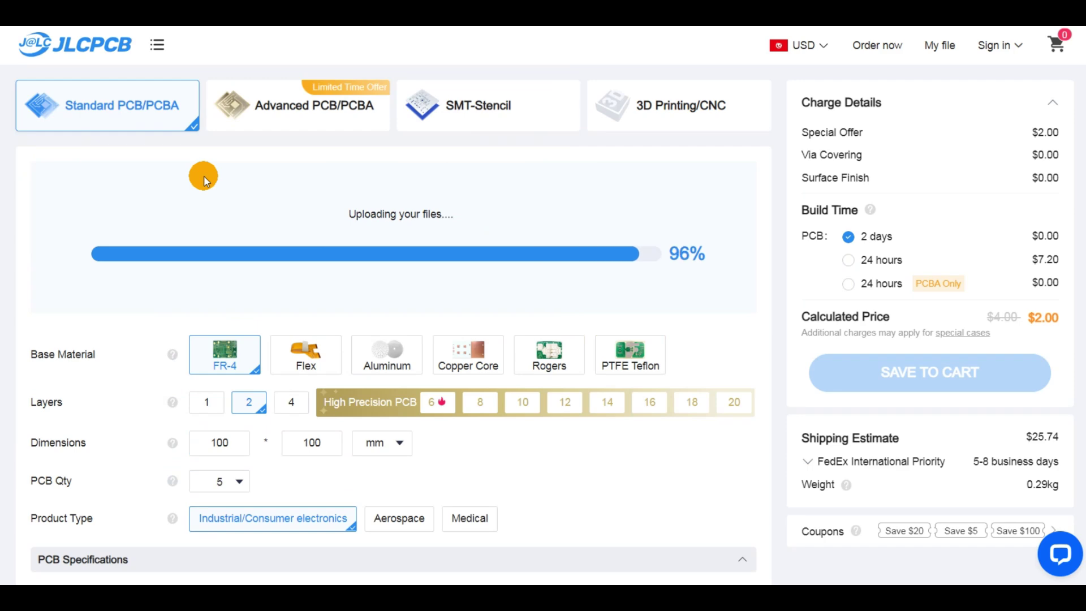
Choose black PCB colour and add a stencil, bringing the quote to $21.60
scroll(205, 287, "down", 7)
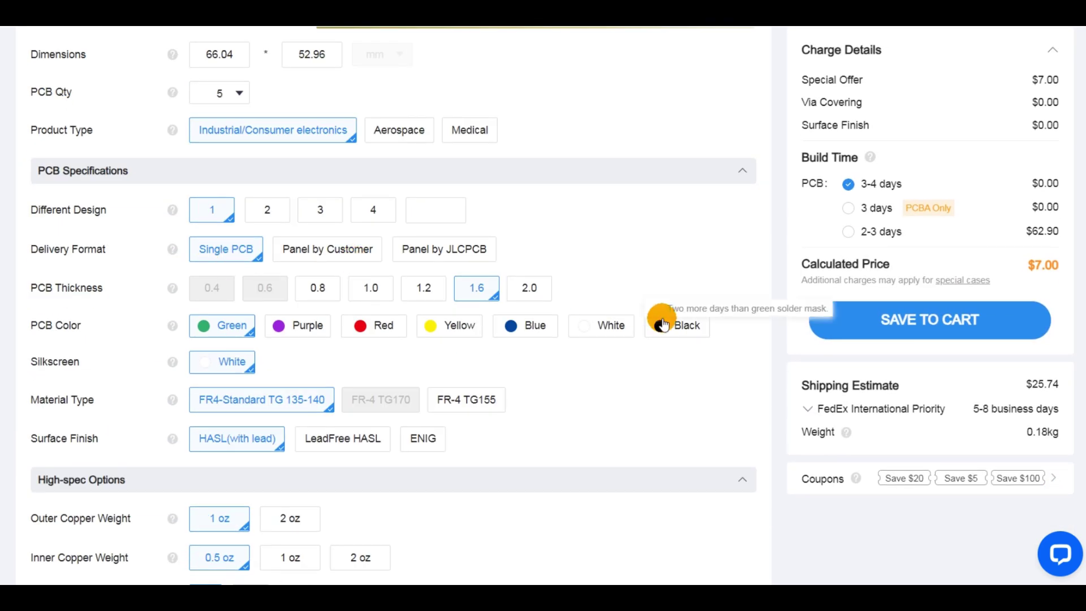
left_click(663, 324)
scroll(647, 220, "up", 7)
scroll(655, 365, "down", 7)
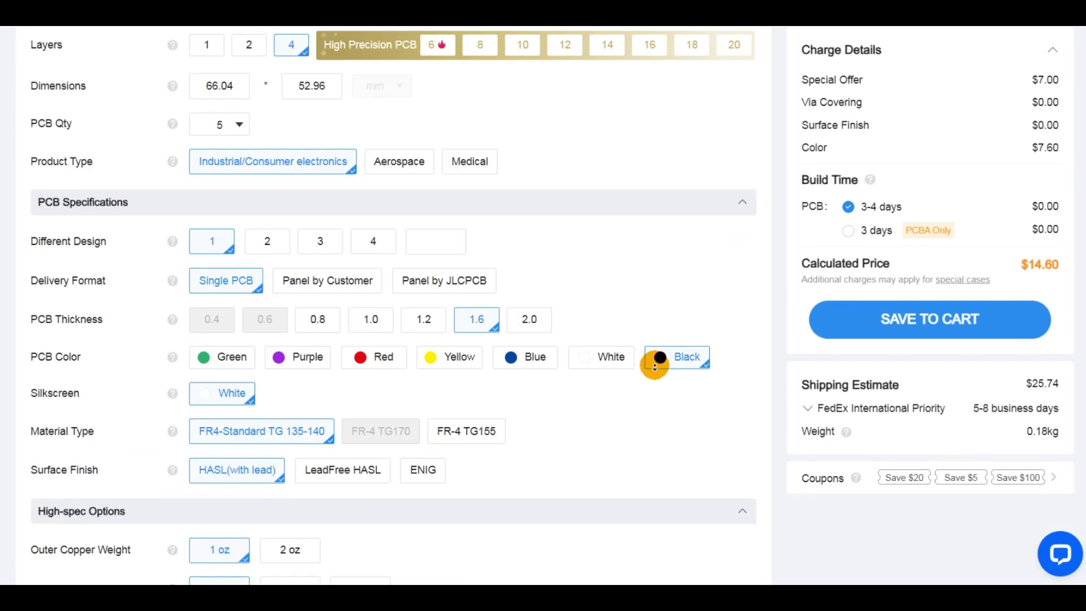
scroll(662, 362, "down", 15)
left_click(738, 391)
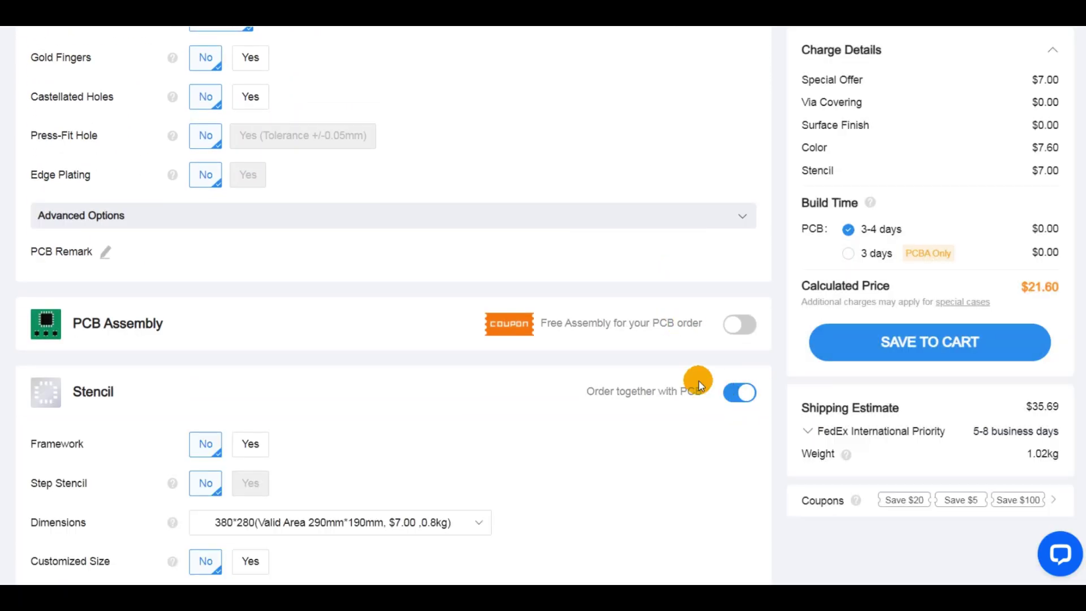
scroll(686, 274, "up", 20)
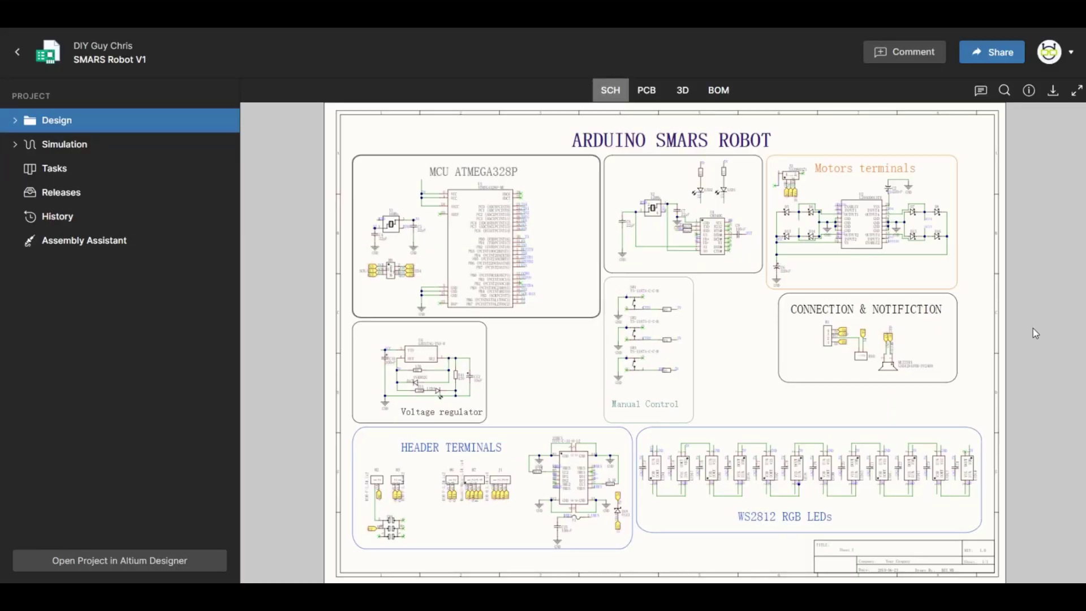
Orbit the SMARS Robot V1 board in the 3D view, then open the Assembly Assistant
left_click(685, 93)
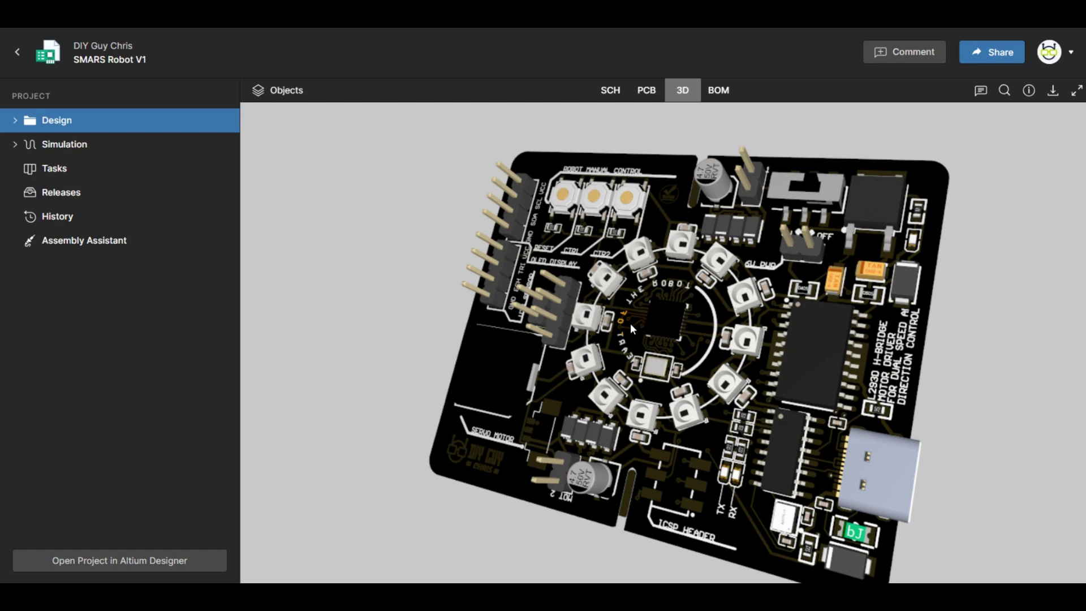
left_click_drag(630, 324, 299, 269)
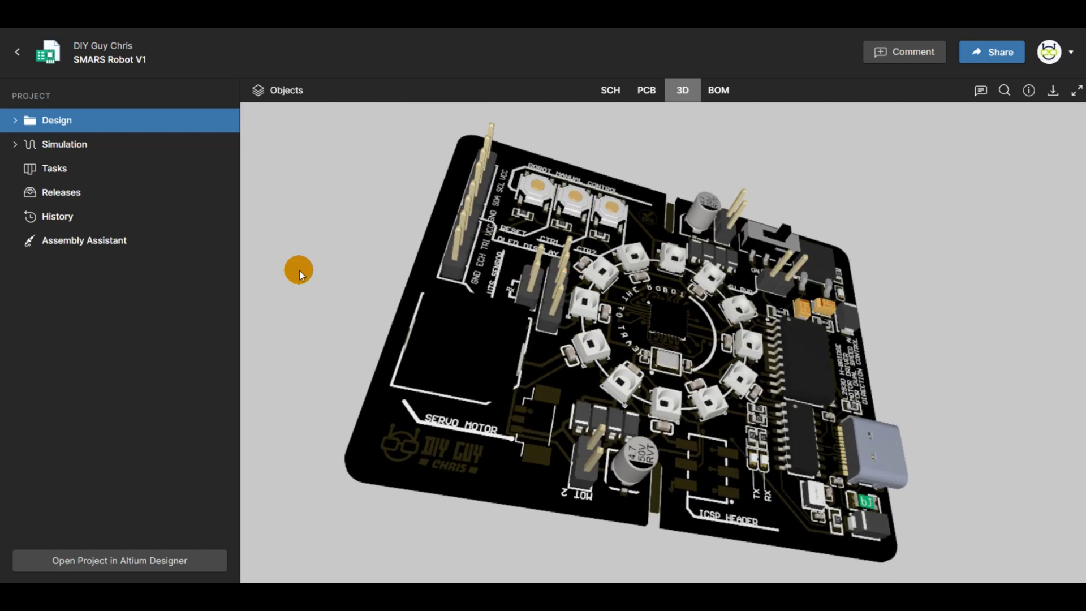
left_click(150, 243)
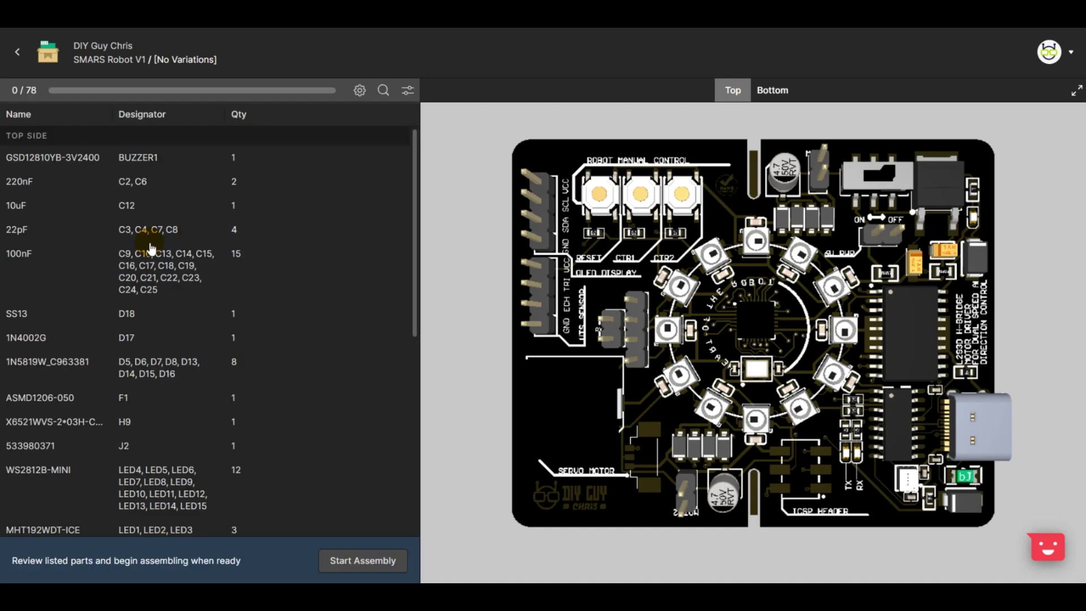
Start assembly and mark BUZZER1 plus the 220nF, 10uF, 22pF and 100nF capacitors as placed
left_click(363, 561)
left_click(362, 561)
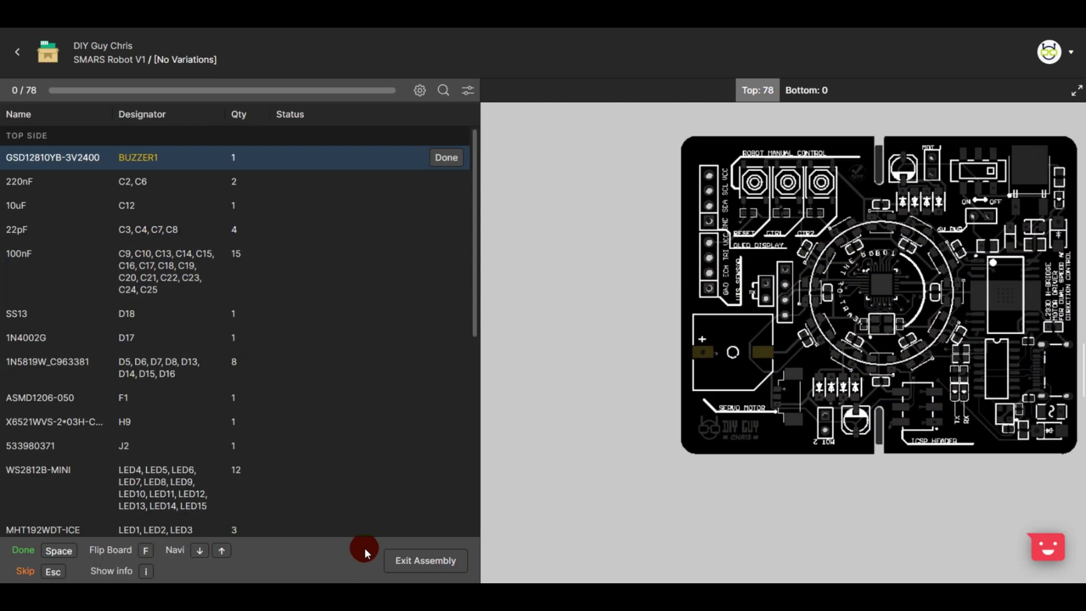
left_click(445, 158)
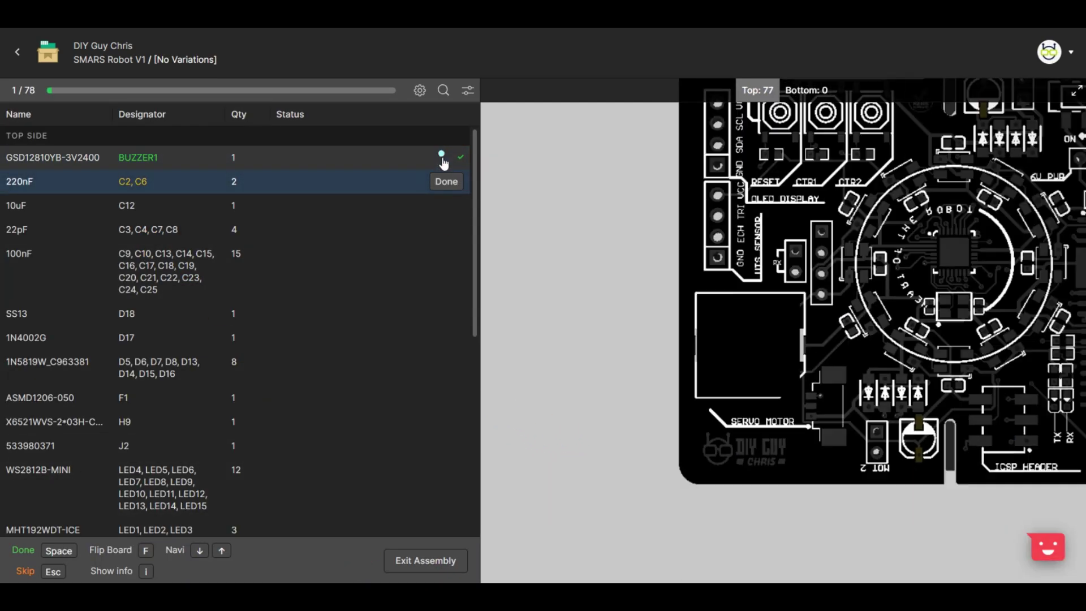
left_click(447, 181)
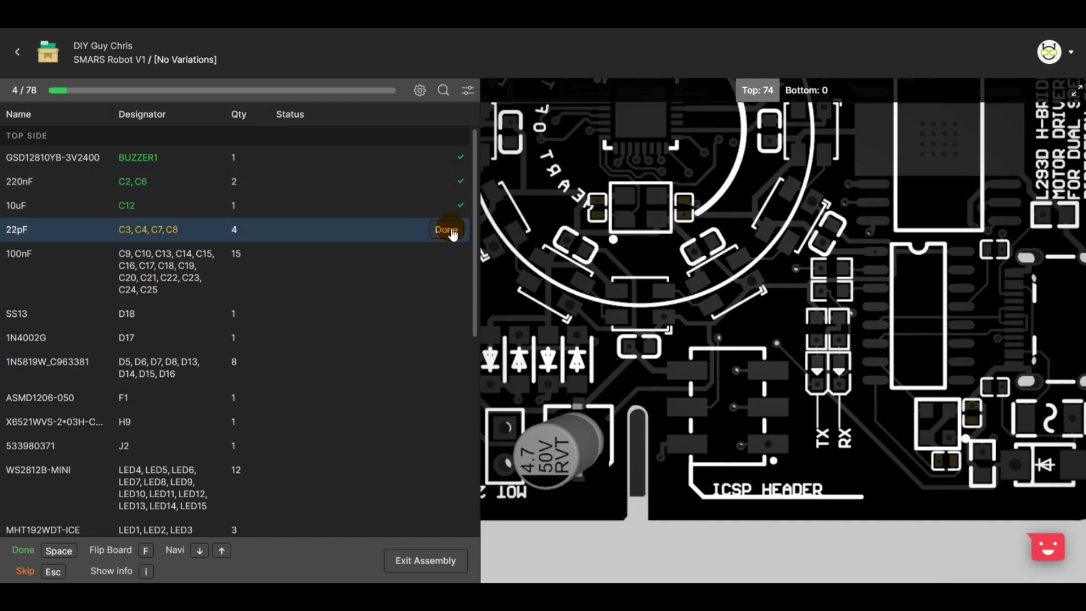
left_click(450, 231)
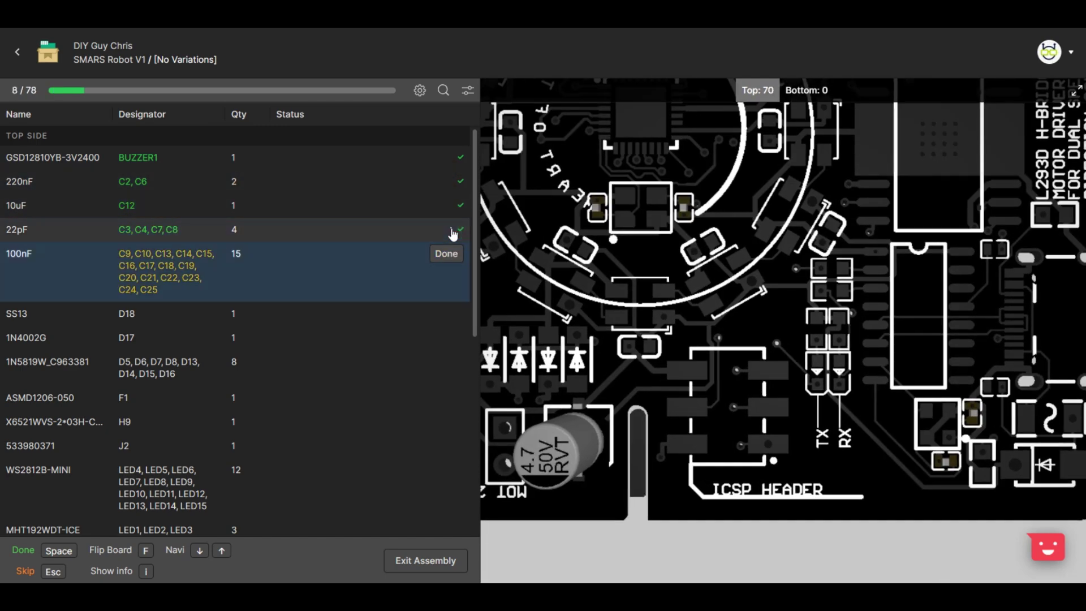
left_click(452, 256)
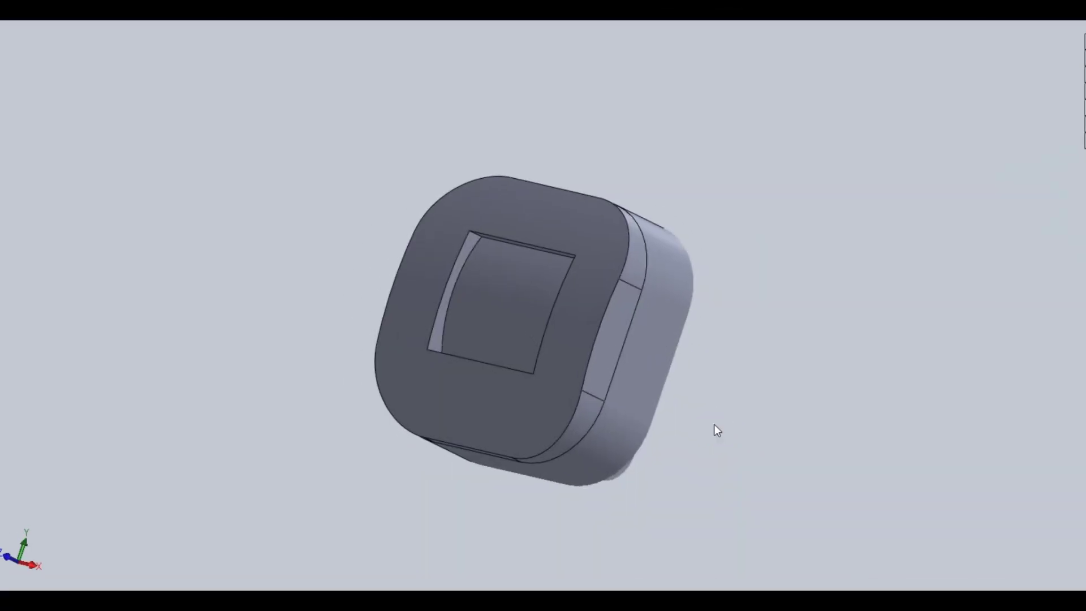
middle_click_drag(715, 426, 680, 339)
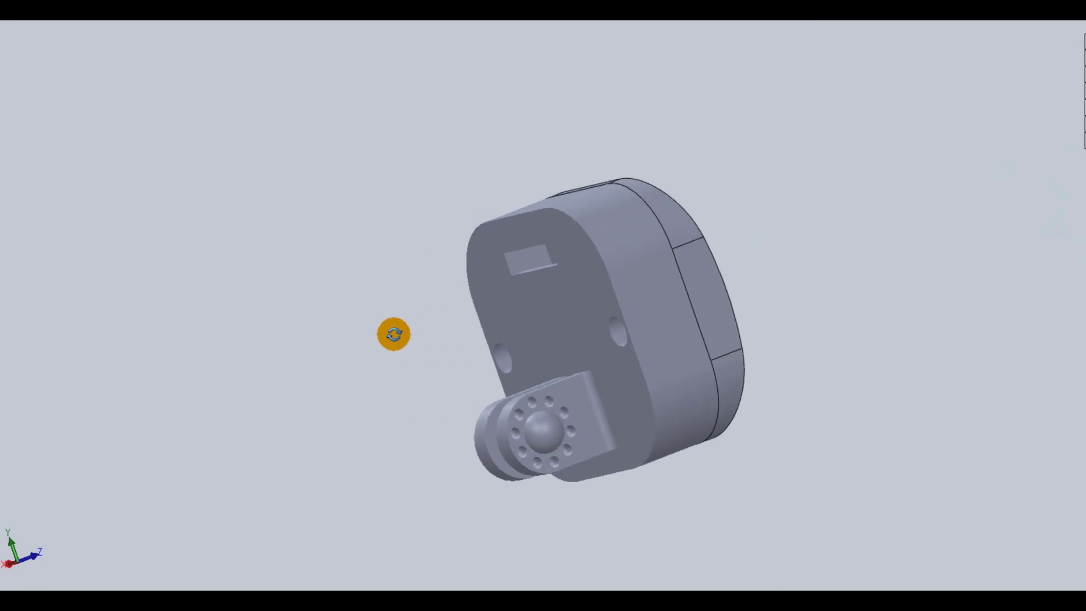
middle_click_drag(394, 335, 265, 334)
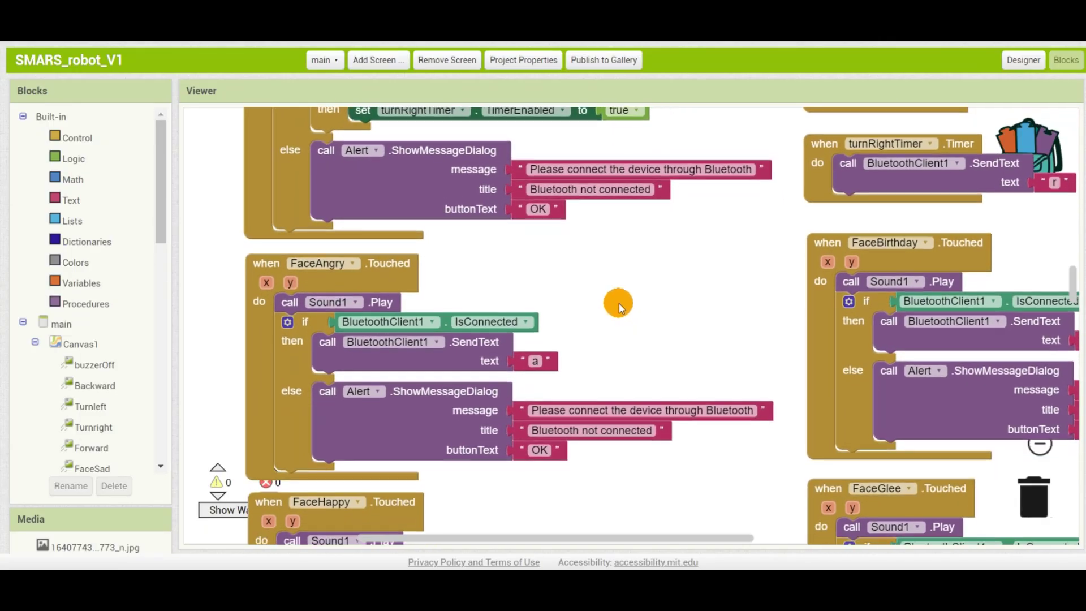
left_click_drag(619, 303, 613, 221)
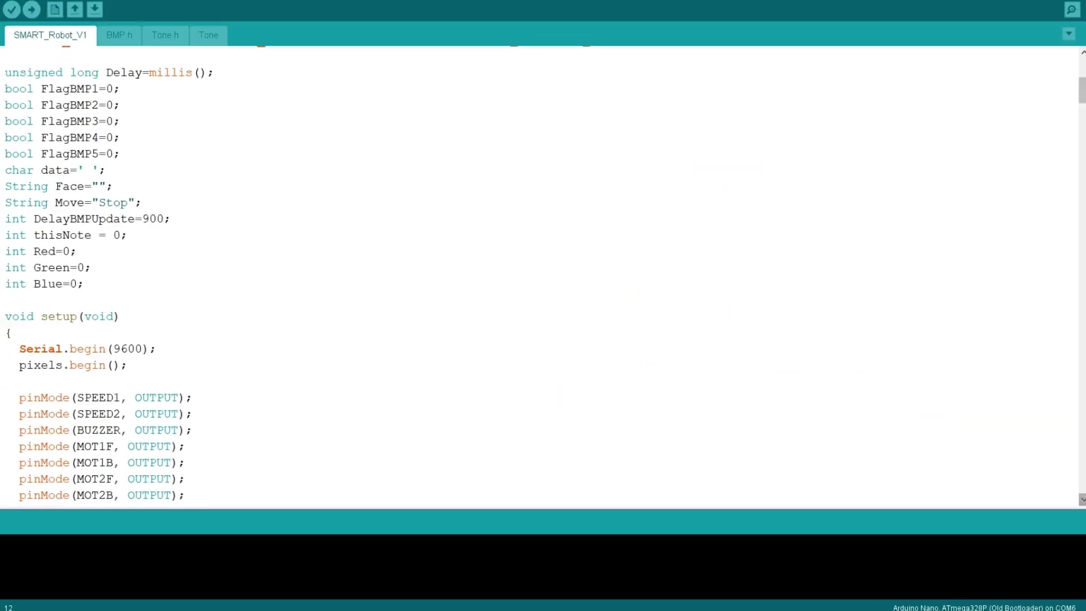
Select the console line reporting 30720 bytes (100%) of program storage used
scroll(543, 277, "down", 6)
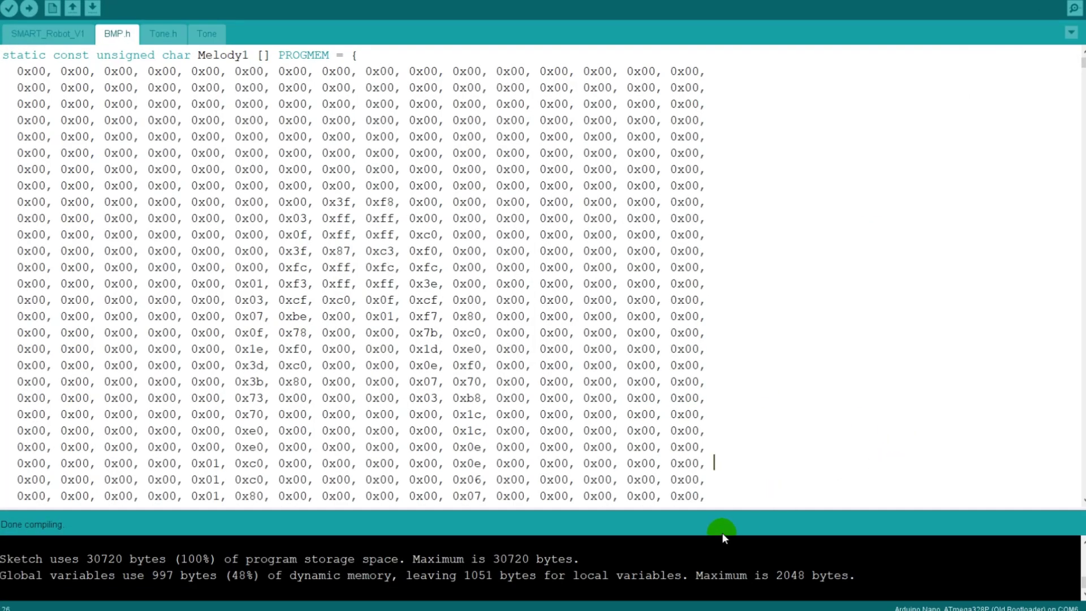
left_click_drag(579, 560, 1, 560)
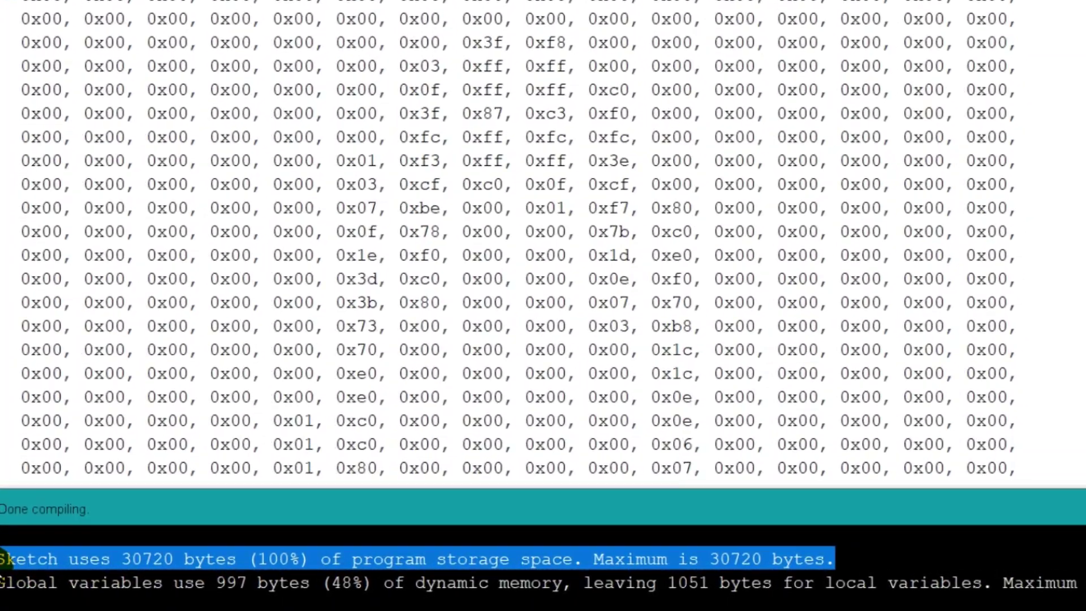